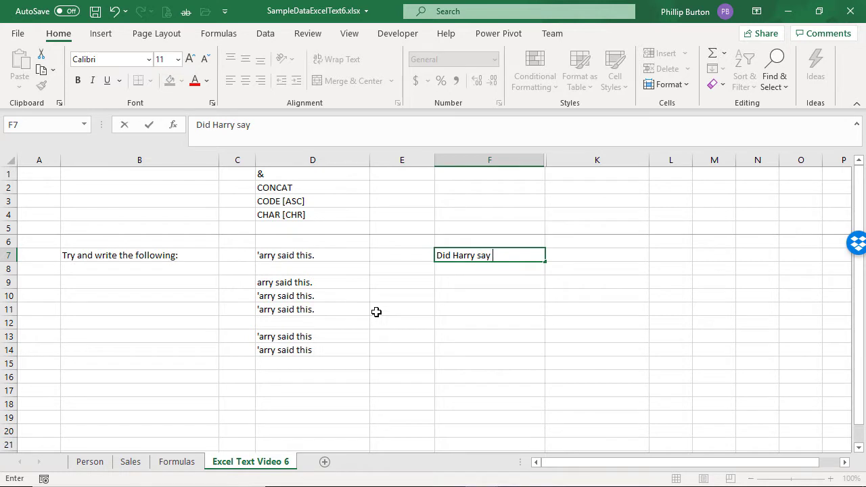
# Step: Finish entering Did Harry say something? in F7 and widen column F slightly
pyautogui.write('something?')
pyautogui.press('Return')
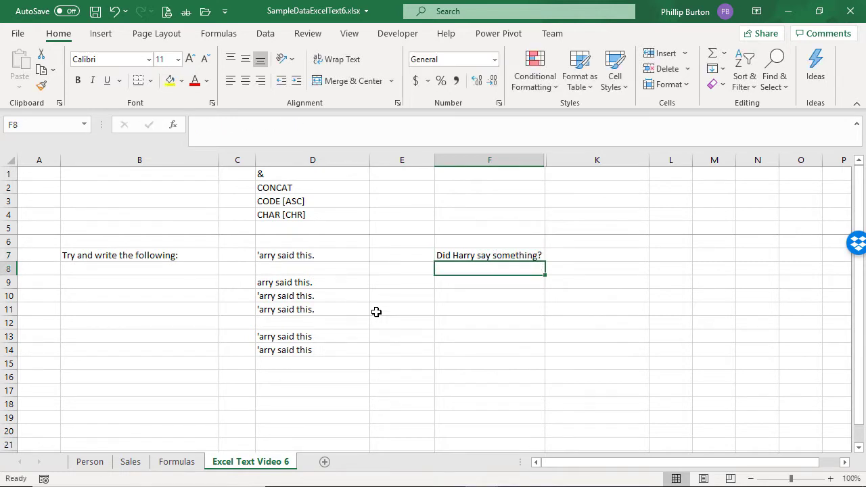
pyautogui.press('Up')
pyautogui.moveTo(545, 161); pyautogui.dragTo(551, 161)
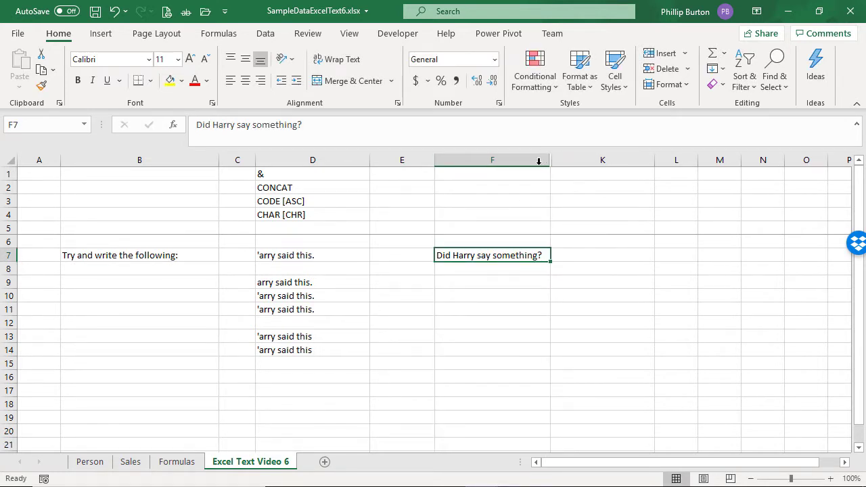
# Step: Turn F7 into a formula returning the string ="Did Harry say something?"
pyautogui.click(201, 129)
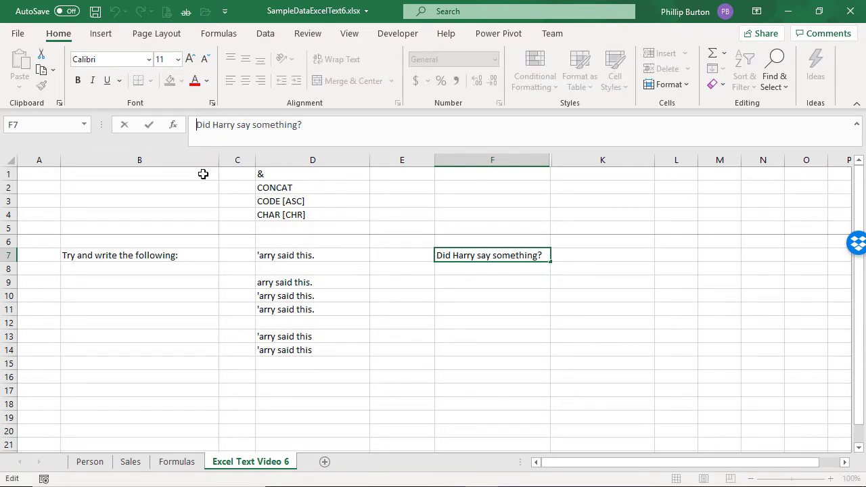
pyautogui.write('="')
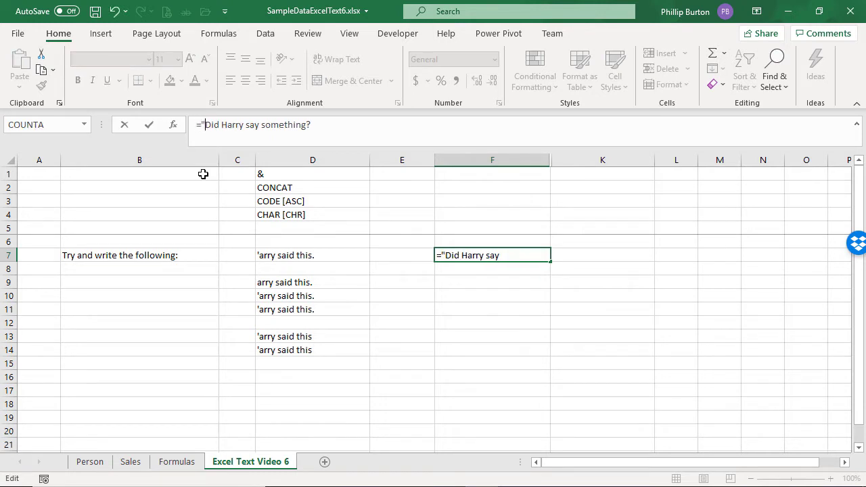
pyautogui.press('End')
pyautogui.write('"')
pyautogui.hotkey('ctrl', 'Return')
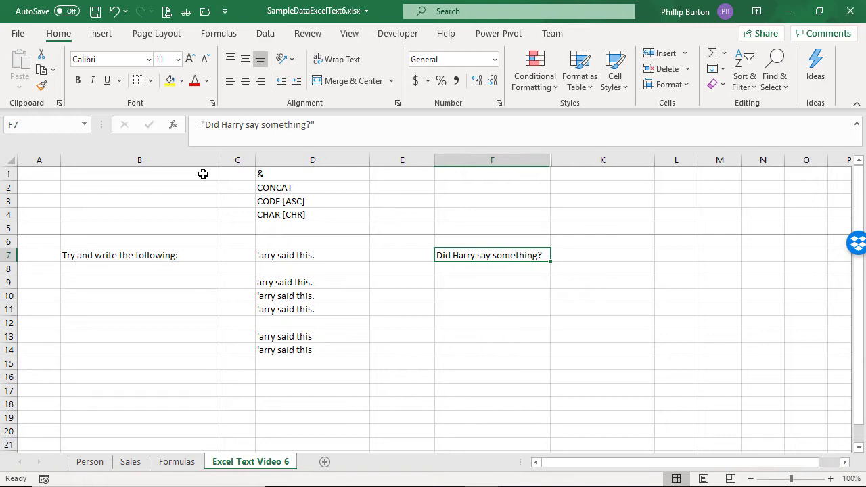
pyautogui.moveTo(261, 125); pyautogui.dragTo(307, 124)
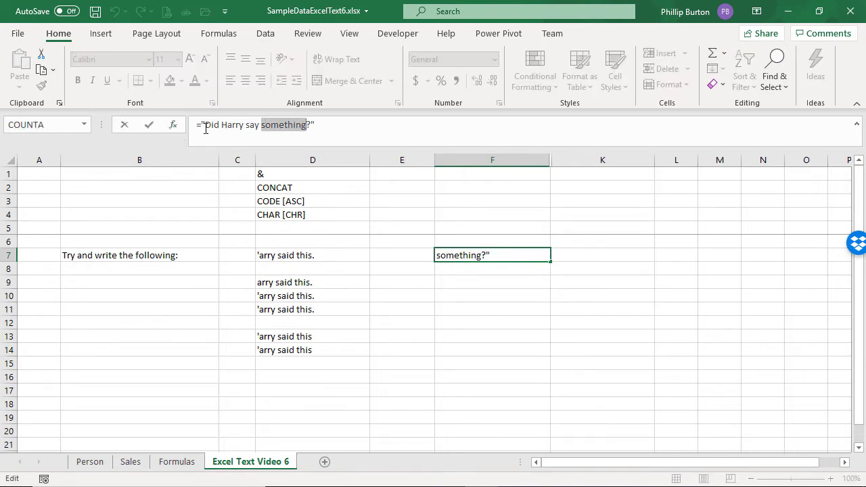
pyautogui.moveTo(205, 125); pyautogui.dragTo(314, 127)
pyautogui.press('Escape')
# Step: Enter the word something in cell F6
pyautogui.click(457, 240)
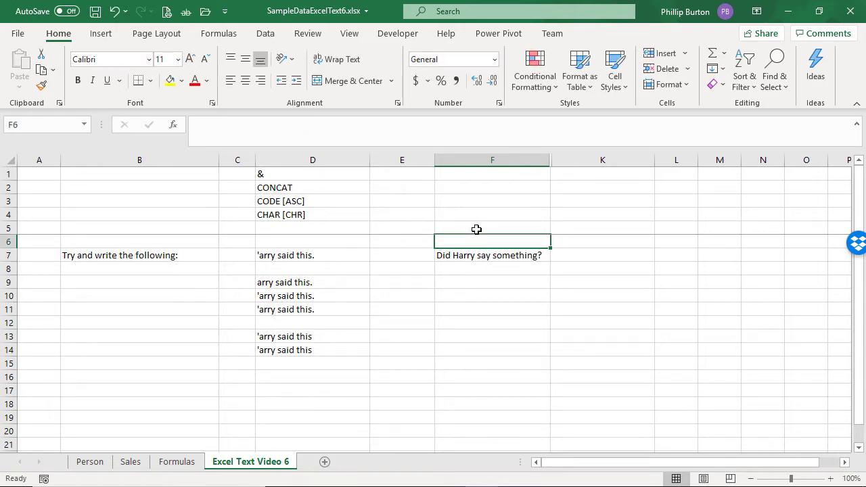
pyautogui.write('se')
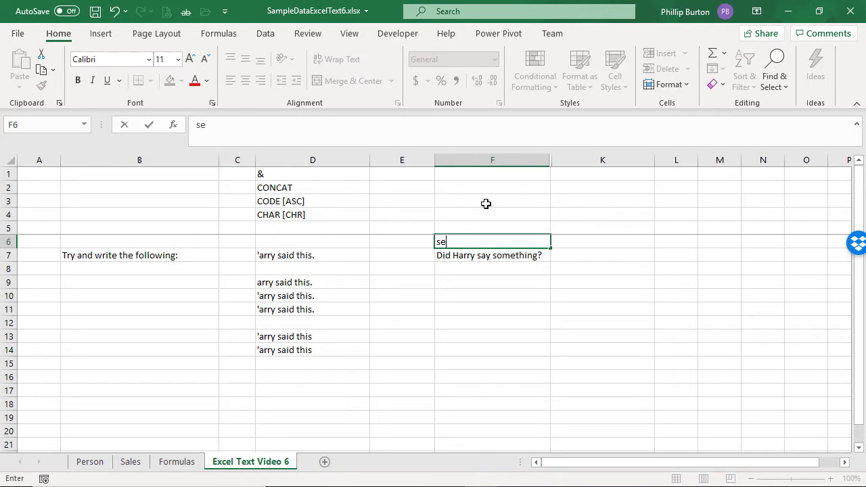
pyautogui.press('BackSpace')
pyautogui.write('op,m')
pyautogui.press('BackSpace')
pyautogui.press('BackSpace')
pyautogui.press('BackSpace')
pyautogui.write('mething')
pyautogui.press('Return')
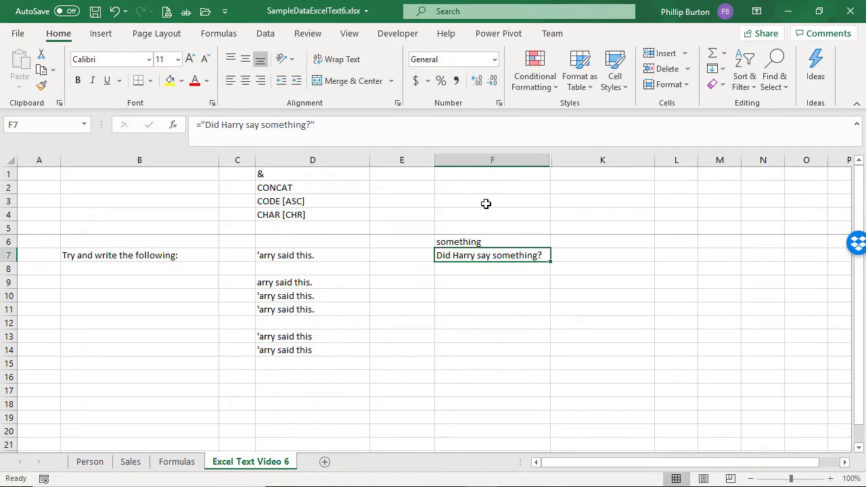
# Step: Rewrite F7's formula as ="Did Harry say " & f6 & "?" so it references F6
pyautogui.click(326, 133)
pyautogui.press('Escape')
pyautogui.moveTo(262, 128); pyautogui.dragTo(305, 128)
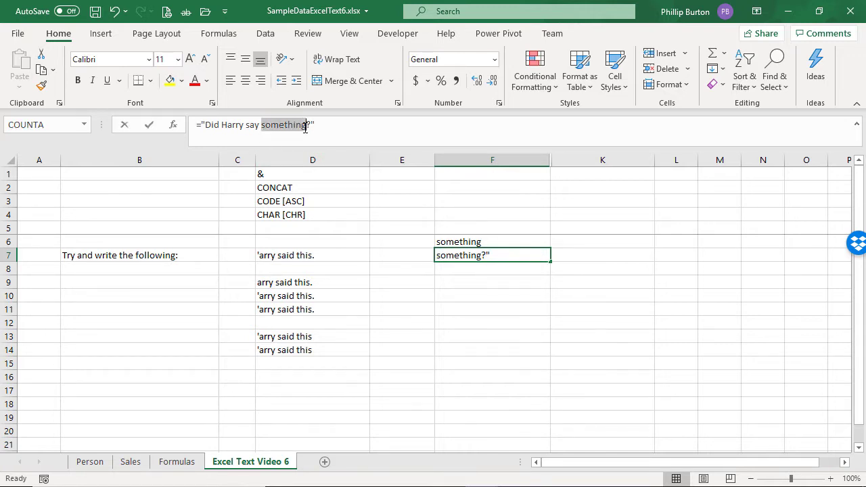
pyautogui.write('" ')
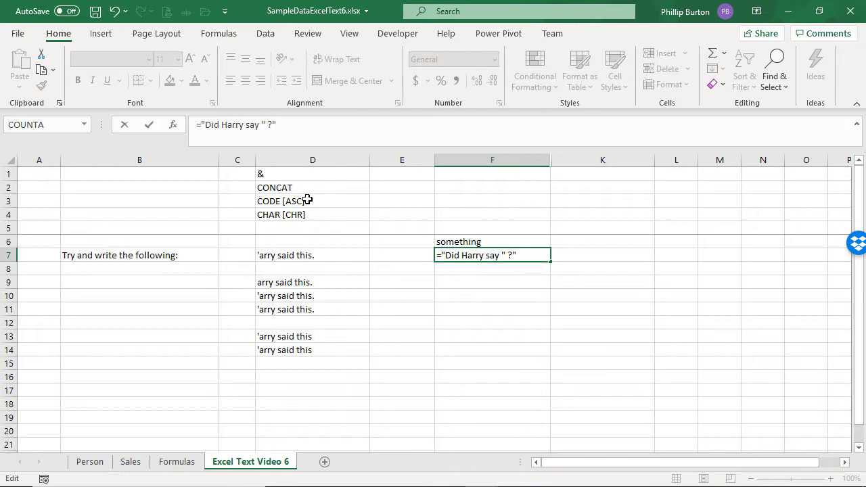
pyautogui.write('& f6 & "')
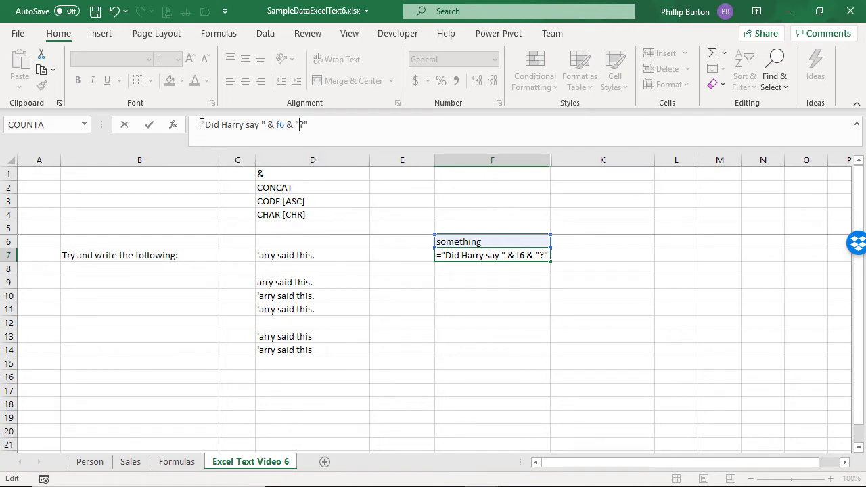
pyautogui.moveTo(201, 125); pyautogui.dragTo(285, 125)
pyautogui.press('Return')
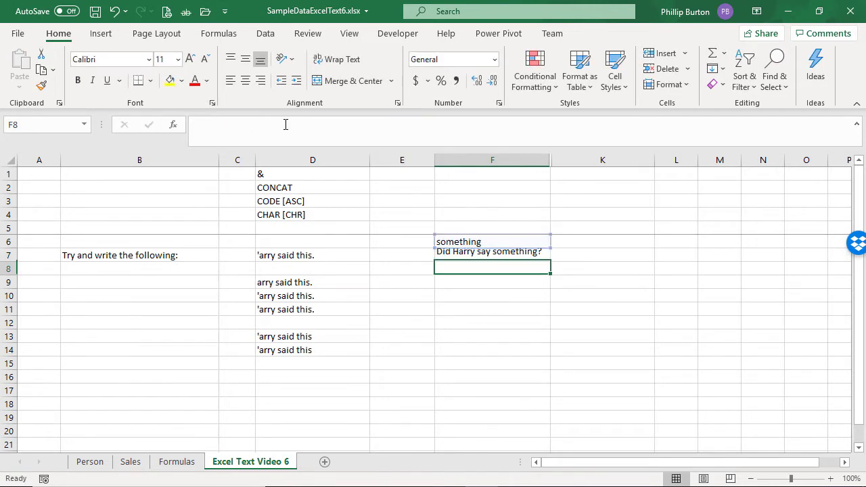
# Step: In F8, enter =concat("Did Harry say ",f6,"?") to build the same sentence with CONCAT
pyautogui.press('Up')
pyautogui.press('Down')
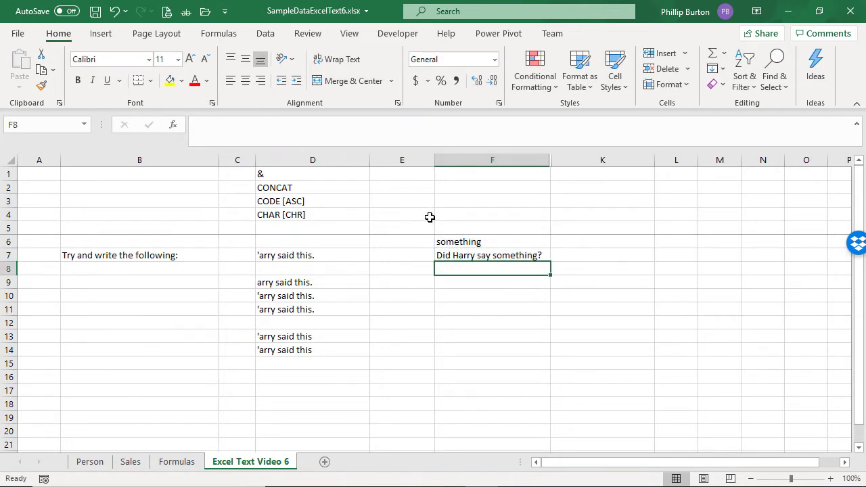
pyautogui.write('=concat(')
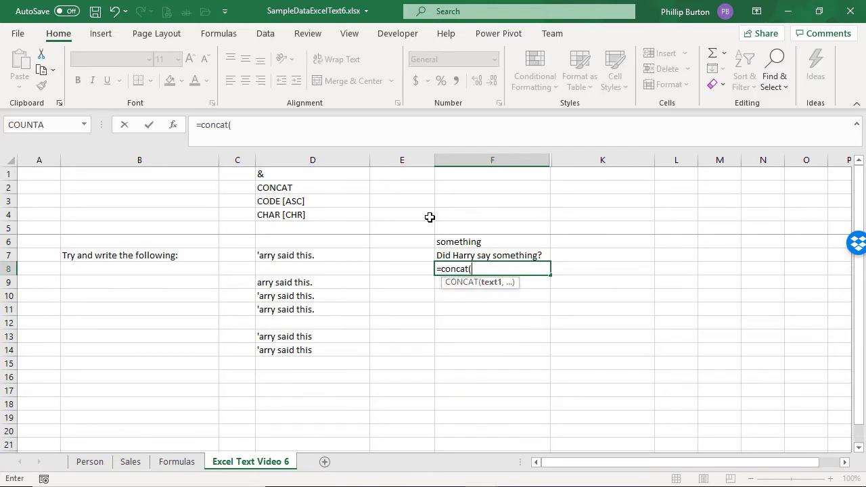
pyautogui.write('"Did Harray')
pyautogui.press('BackSpace')
pyautogui.press('BackSpace')
pyautogui.press('BackSpace')
pyautogui.press('BackSpace')
pyautogui.press('BackSpace')
pyautogui.write('rry say ",')
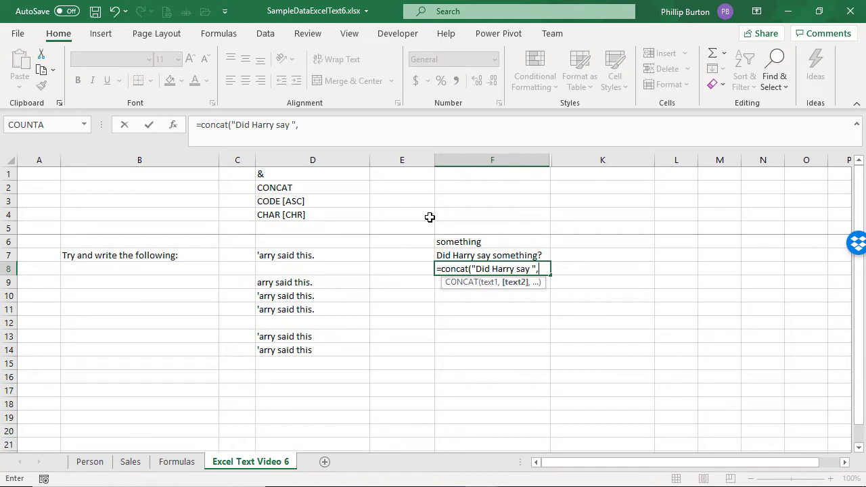
pyautogui.write('f6,')
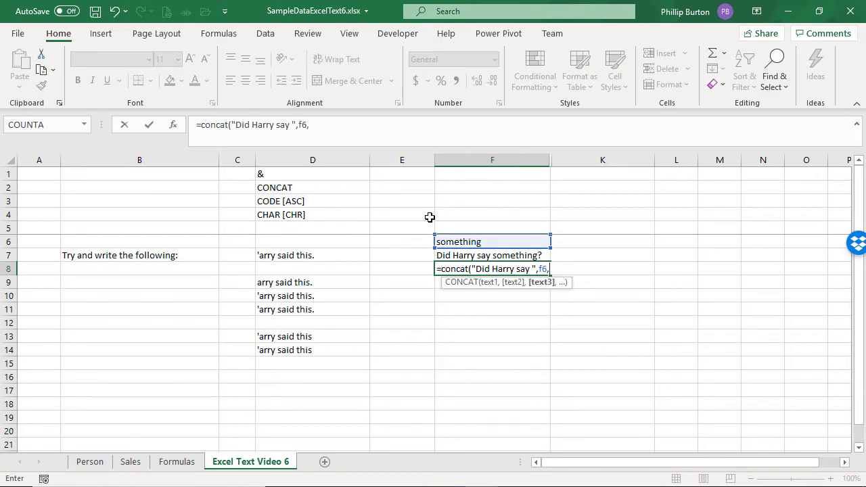
pyautogui.write('"?")')
pyautogui.press('Return')
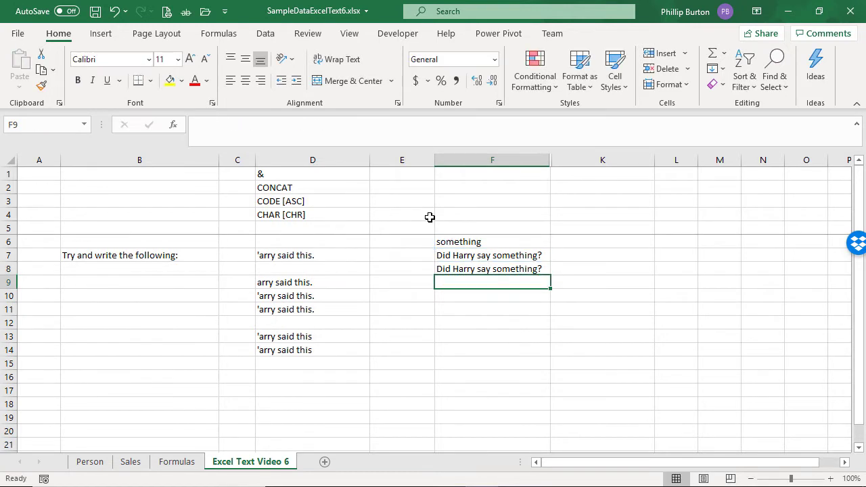
pyautogui.press('Up')
pyautogui.press('Delete')
pyautogui.hotkey('ctrl', 'z')
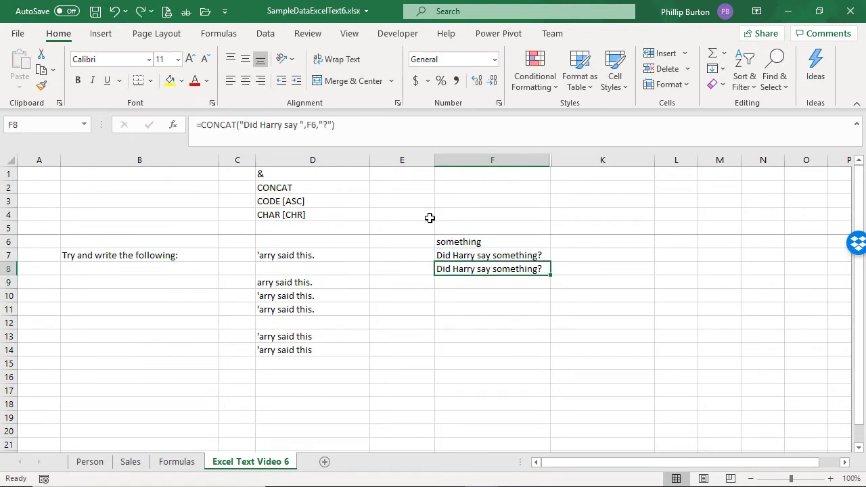
# Step: Copy F8's formula text and paste it into K8 as displayed text
pyautogui.moveTo(366, 136); pyautogui.dragTo(139, 107)
pyautogui.hotkey('ctrl', 'c')
pyautogui.press('Escape')
pyautogui.click(574, 275)
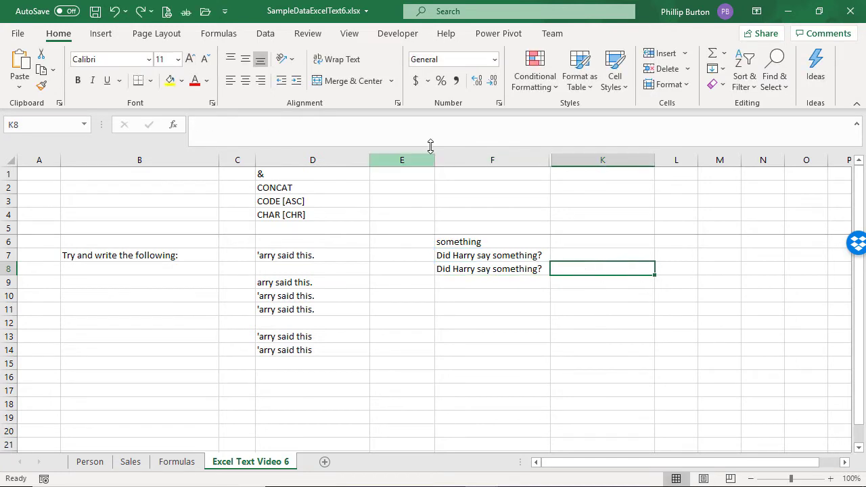
pyautogui.click(433, 134)
pyautogui.hotkey('ctrl', 'v')
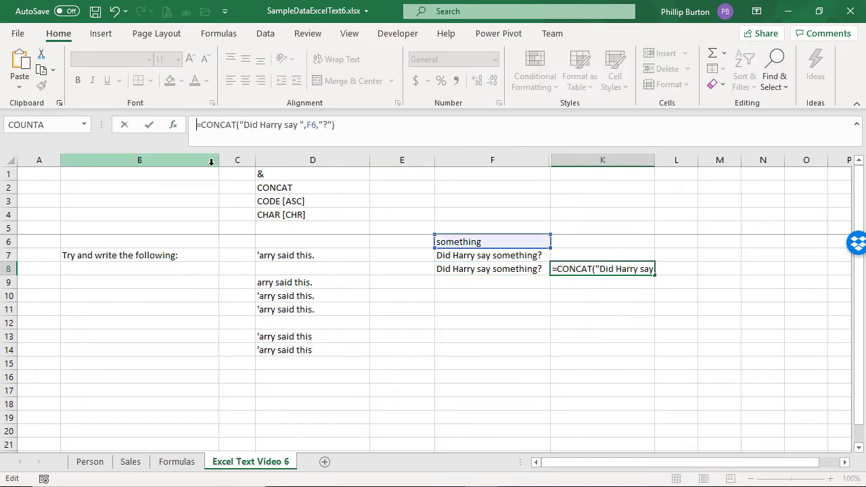
pyautogui.hotkey('ctrl', 'Return')
# Step: Paste F7's formula as displayed text into K7
pyautogui.press('Up')
pyautogui.press('Left')
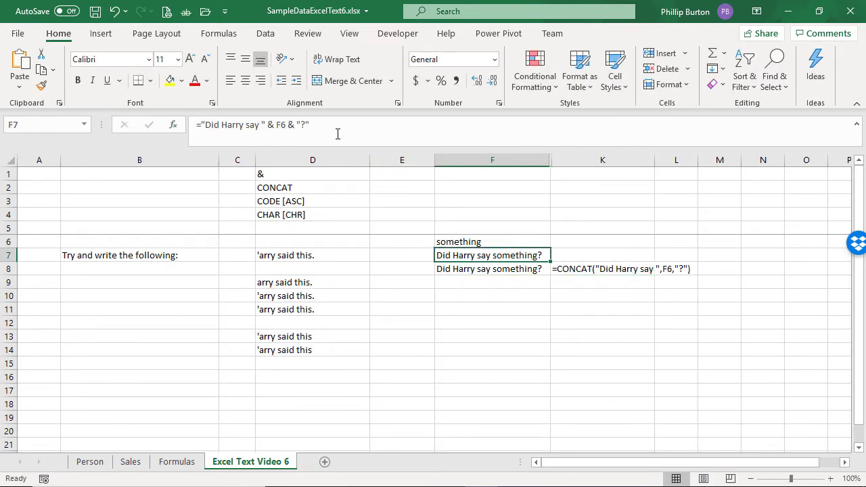
pyautogui.click(336, 134)
pyautogui.click(576, 255)
pyautogui.click(358, 134)
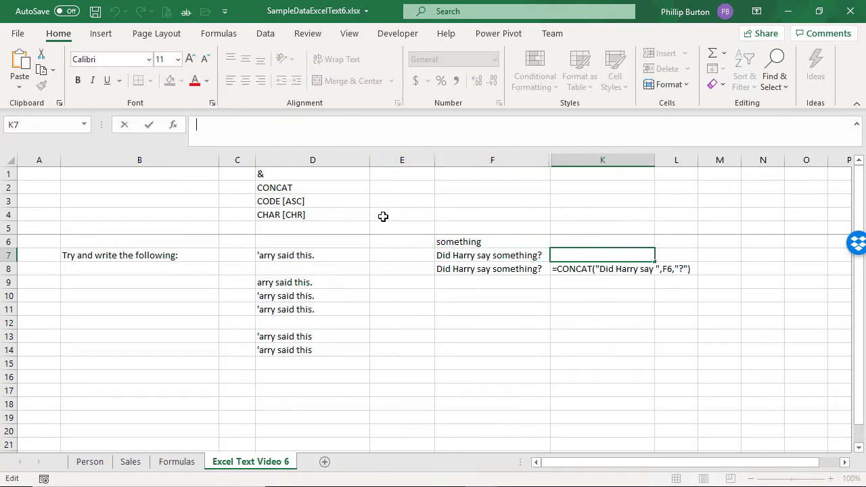
pyautogui.hotkey('ctrl', 'v')
pyautogui.press('Return')
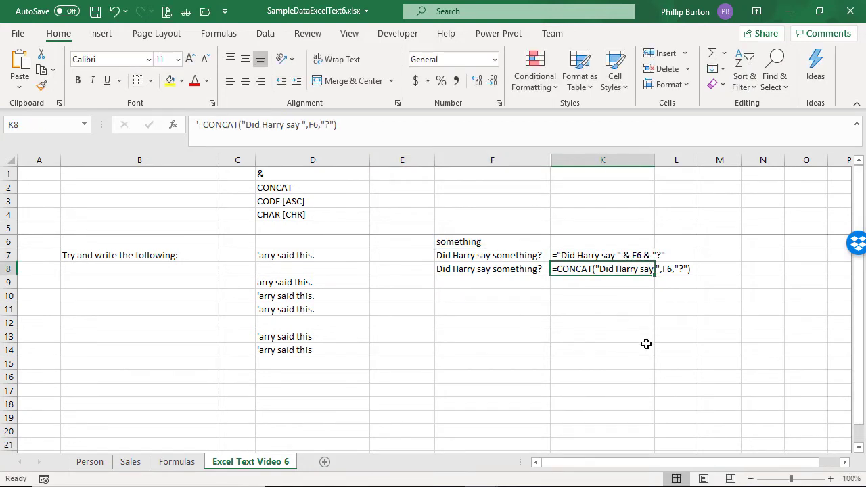
# Step: Type Did Harry say 'something'? as plain text in F10
pyautogui.press('Down')
pyautogui.press('Down')
pyautogui.press('Down')
pyautogui.press('Down')
pyautogui.press('Down')
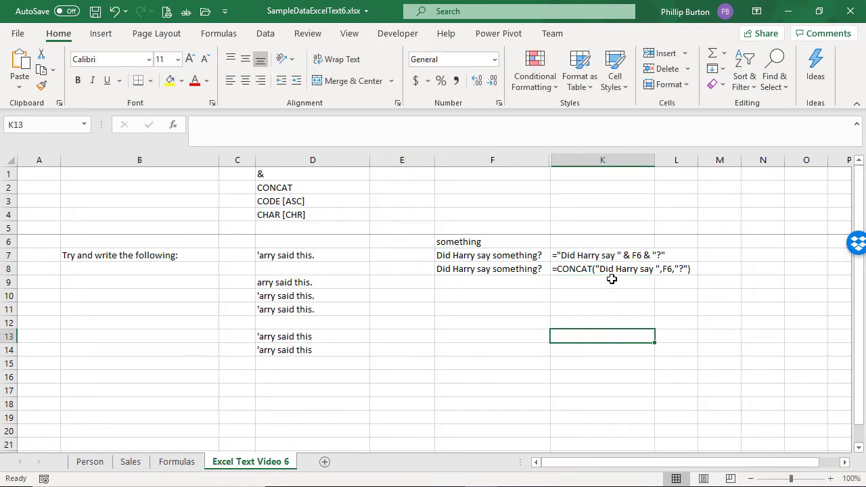
pyautogui.click(525, 259)
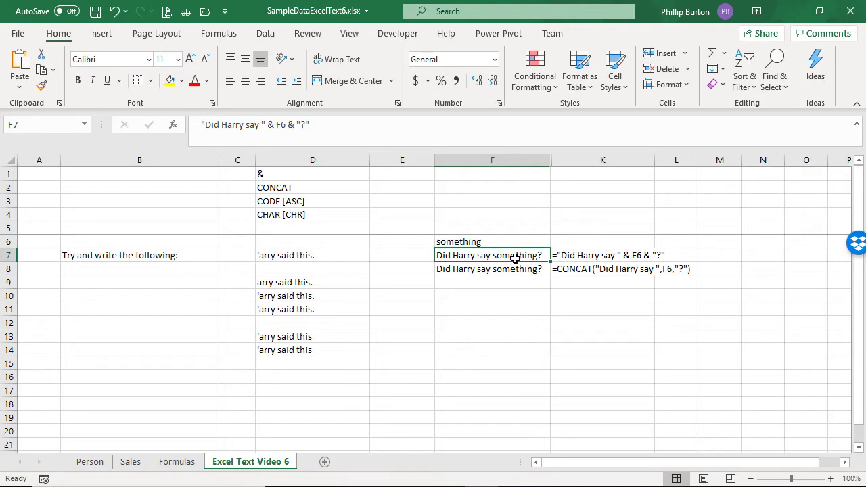
pyautogui.click(501, 293)
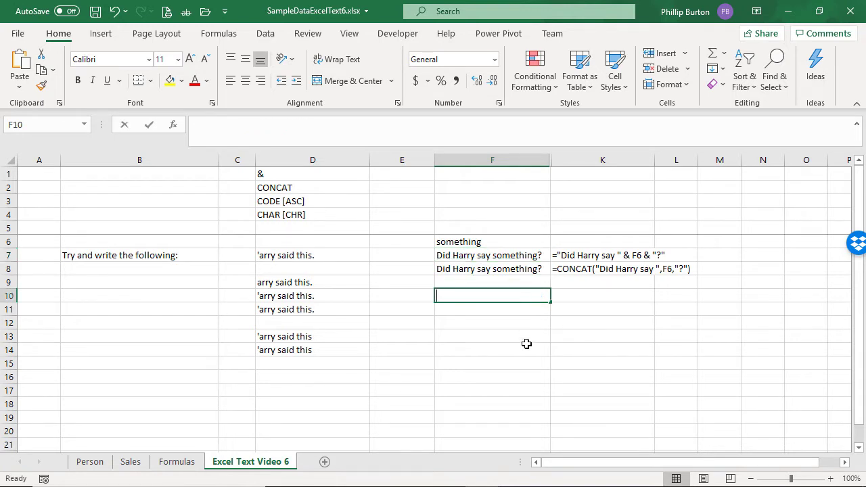
pyautogui.write('Did Harry say ')
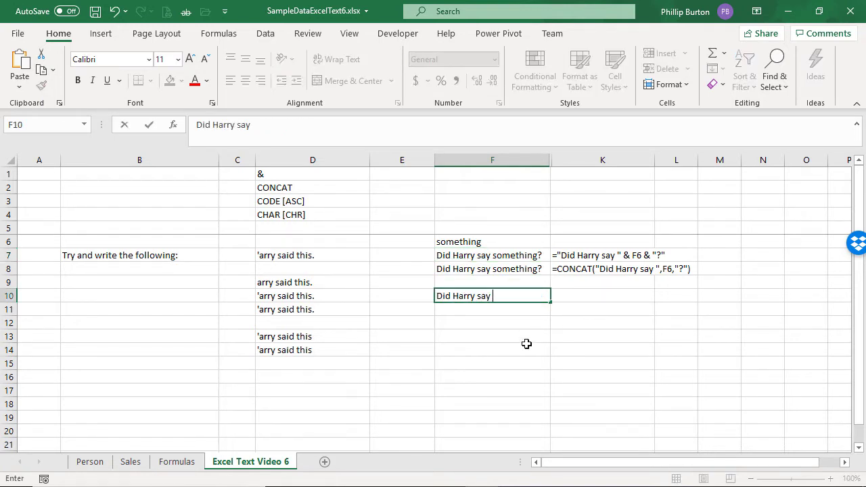
pyautogui.write("'something'?")
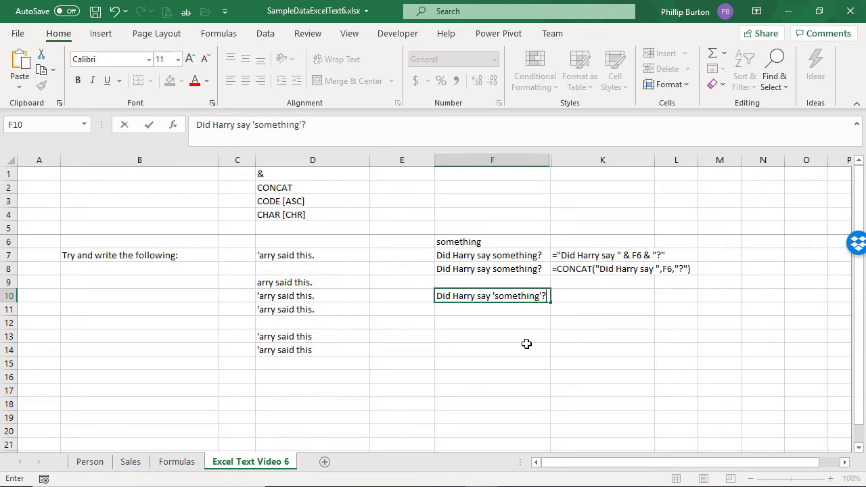
pyautogui.hotkey('ctrl', 'Return')
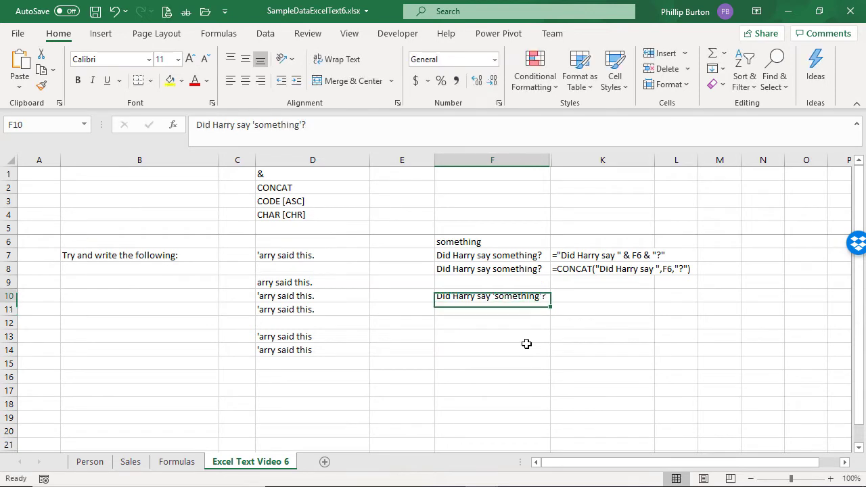
# Step: Edit F7's formula to wrap the F6 reference in single quotes: ="Did Harry say '" & F6 & "'?"
pyautogui.click(454, 242)
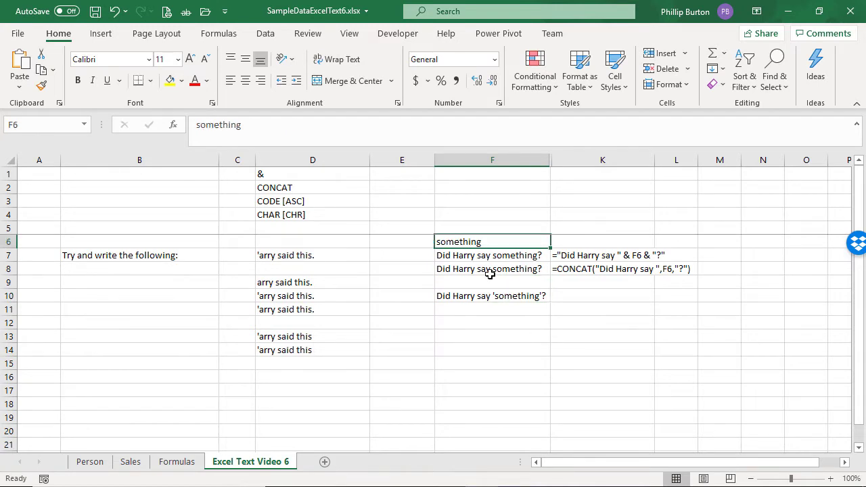
pyautogui.click(500, 253)
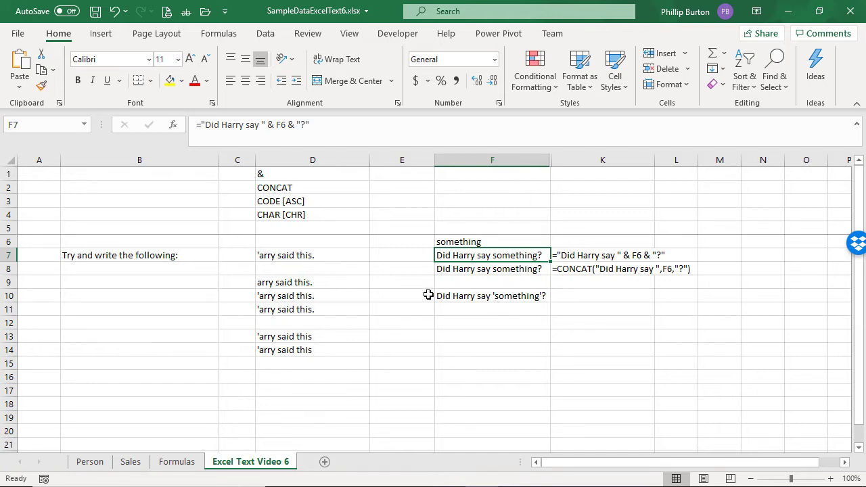
pyautogui.click(261, 125)
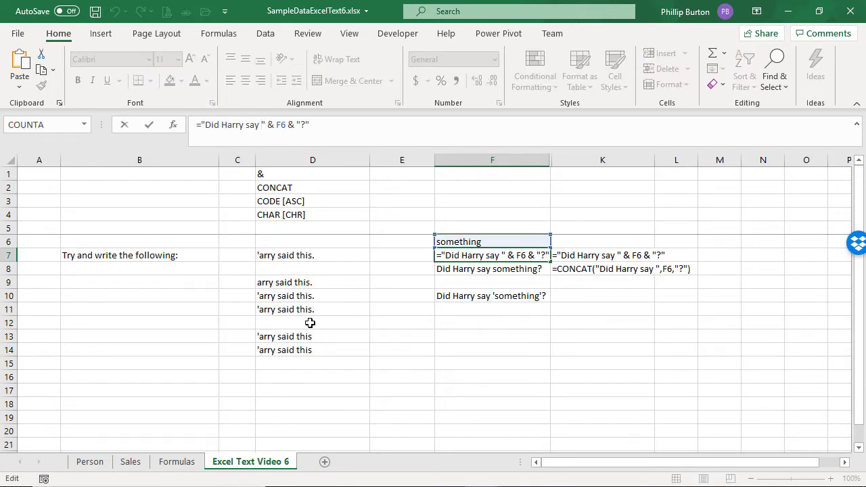
pyautogui.write("'")
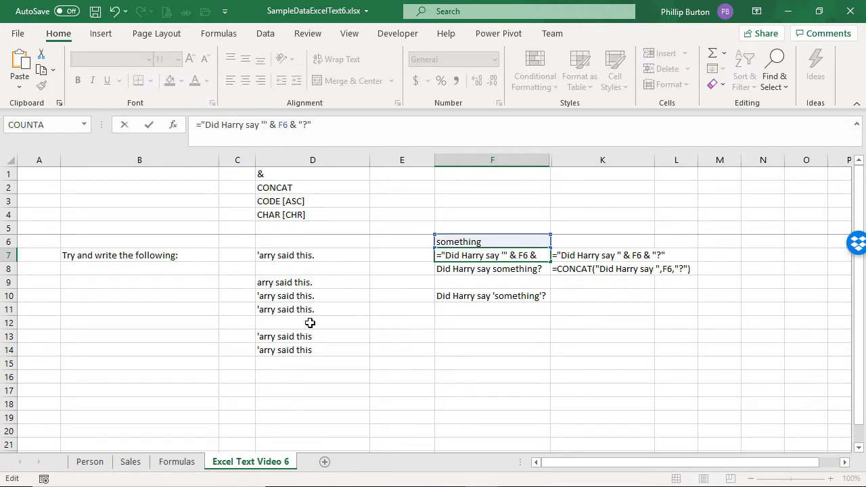
pyautogui.press('Right')
pyautogui.press('Right')
pyautogui.press('Right')
pyautogui.press('Right')
pyautogui.press('Right')
pyautogui.press('Right')
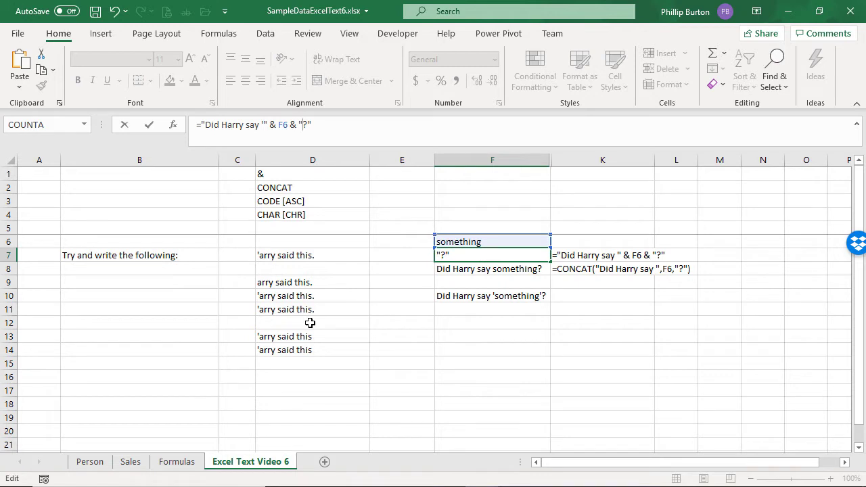
pyautogui.write("'")
pyautogui.hotkey('ctrl', 'Return')
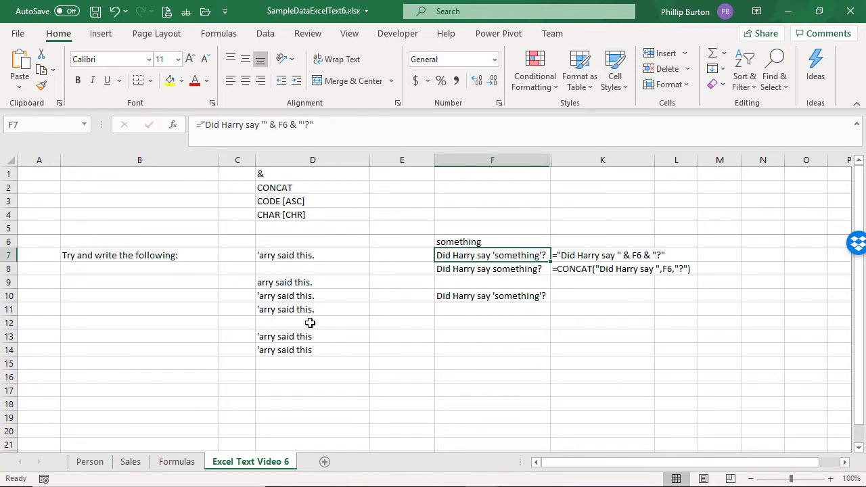
# Step: Try entering What's my name in F6 and widening column F, then undo both changes
pyautogui.press('Up')
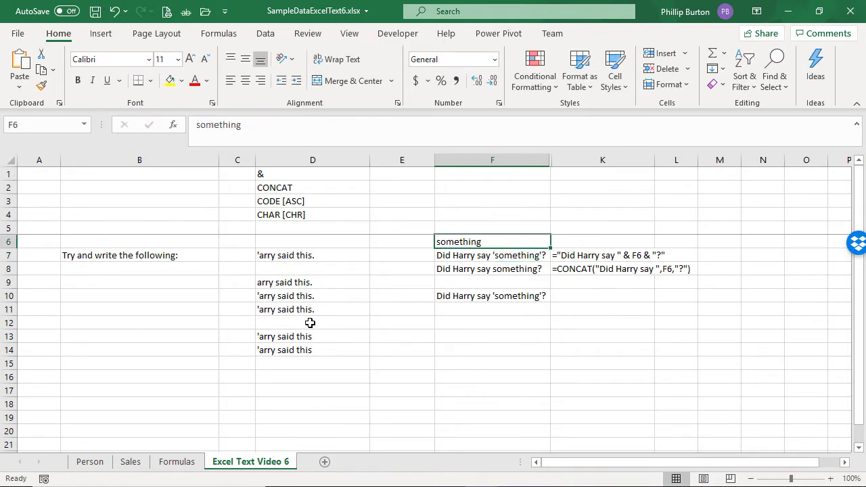
pyautogui.write("What's my name")
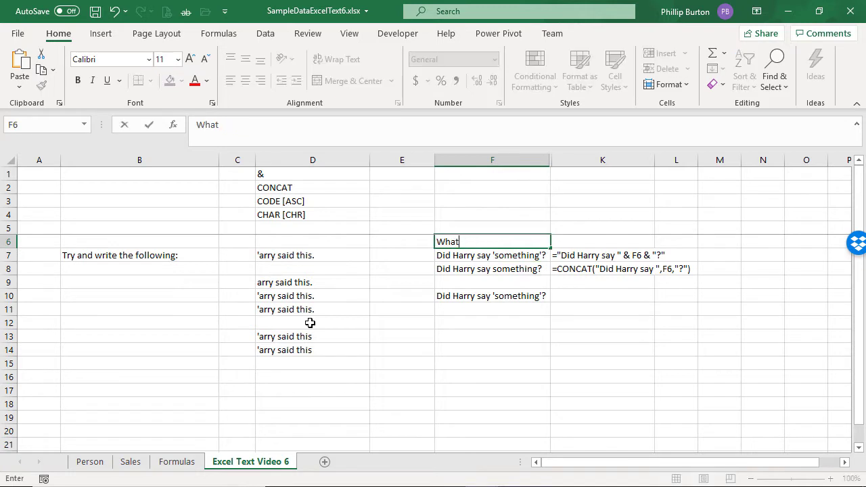
pyautogui.press('Return')
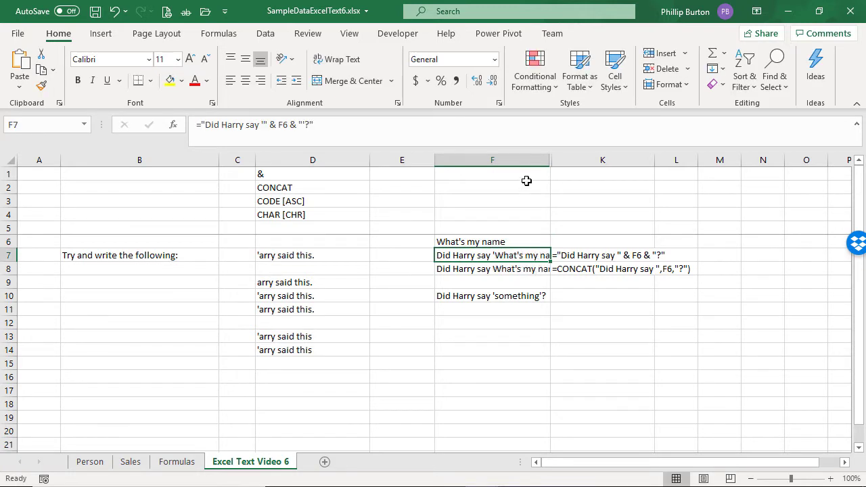
pyautogui.moveTo(550, 163); pyautogui.dragTo(607, 162)
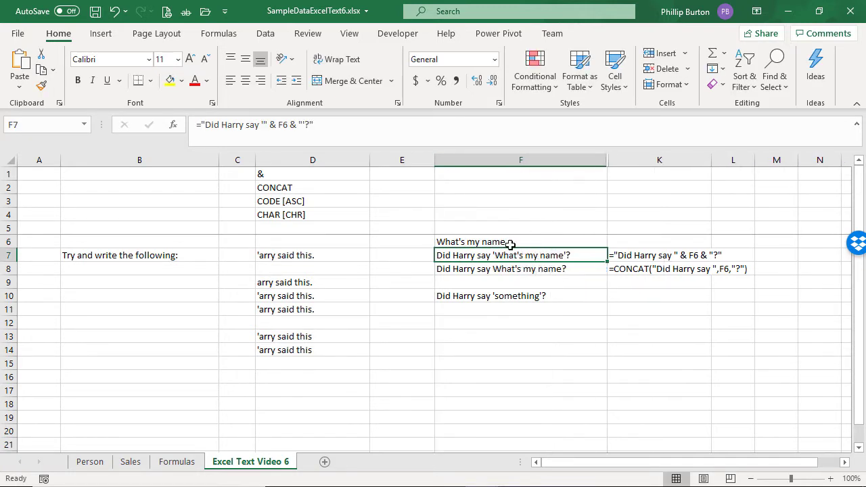
pyautogui.hotkey('ctrl', 'z')
pyautogui.hotkey('ctrl', 'z')
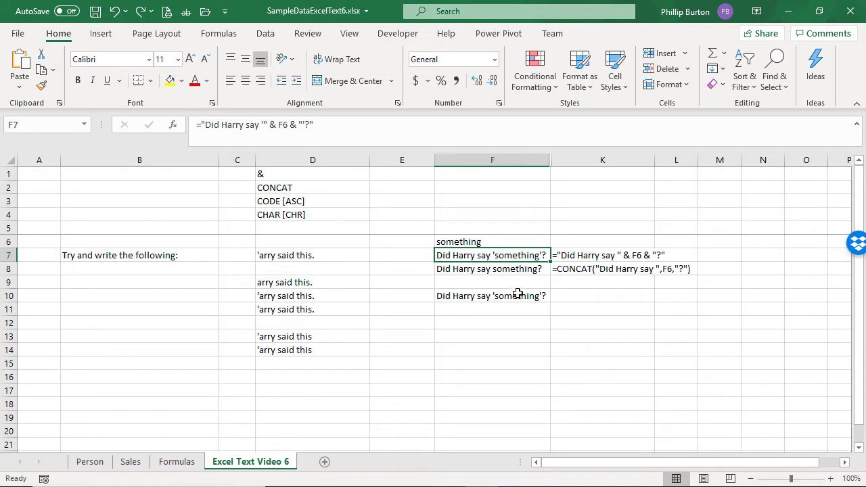
# Step: Type Did Harry say "something"? as plain text in F10
pyautogui.click(518, 292)
pyautogui.write('Did Har')
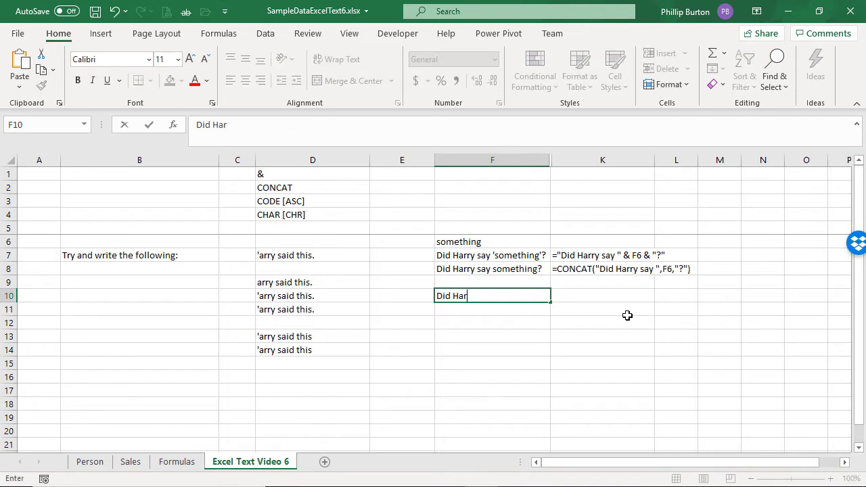
pyautogui.write('ry say "something"?')
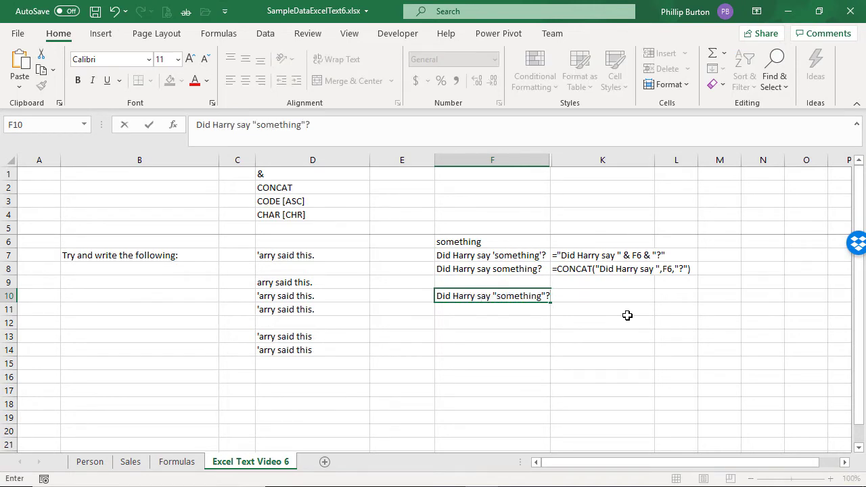
pyautogui.hotkey('ctrl', 'Return')
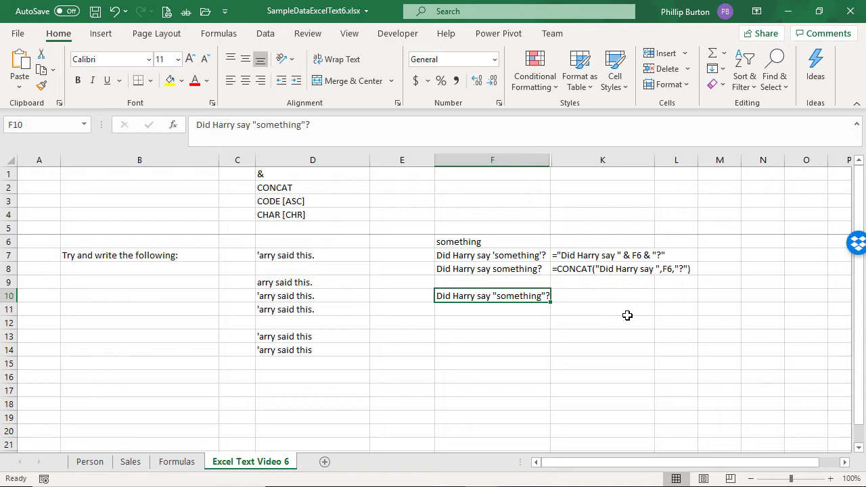
# Step: Change the single quotes in F7's formula to double quotes, giving ="Did Harry say "" & F6 & ""?"
pyautogui.click(486, 254)
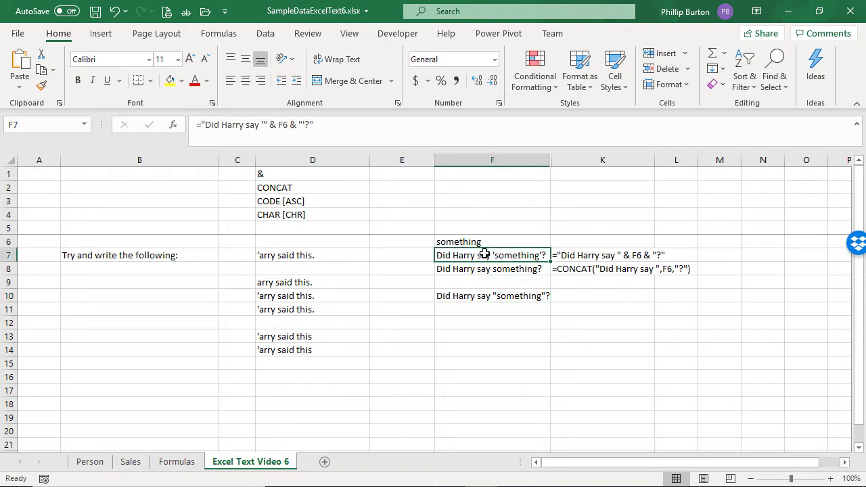
pyautogui.click(263, 126)
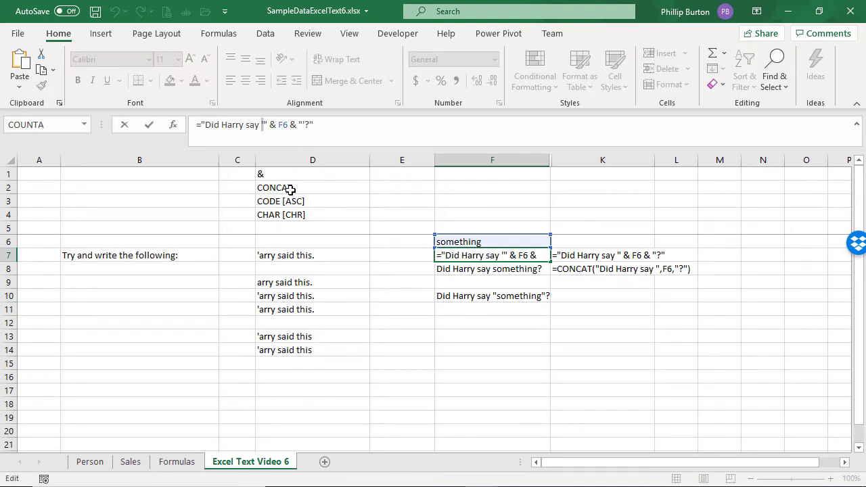
pyautogui.write('"')
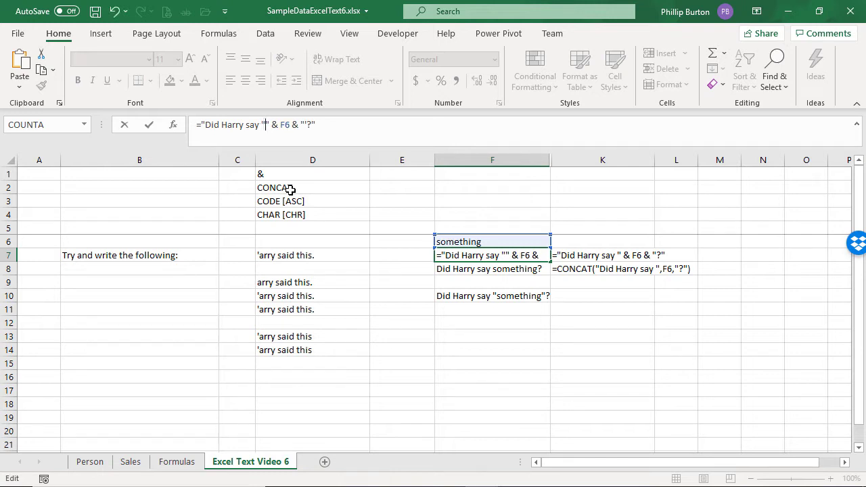
pyautogui.press('Right')
pyautogui.press('Right')
pyautogui.press('Right')
pyautogui.press('Right')
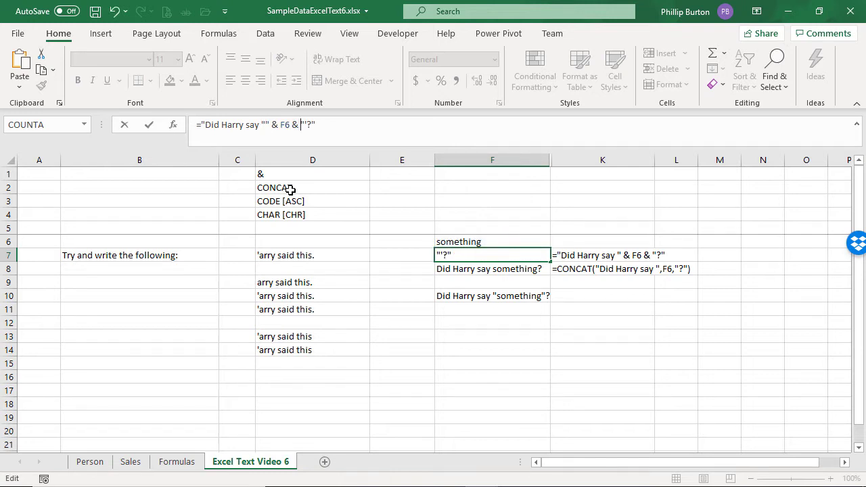
pyautogui.write('"')
pyautogui.press('Return')
pyautogui.press('Up')
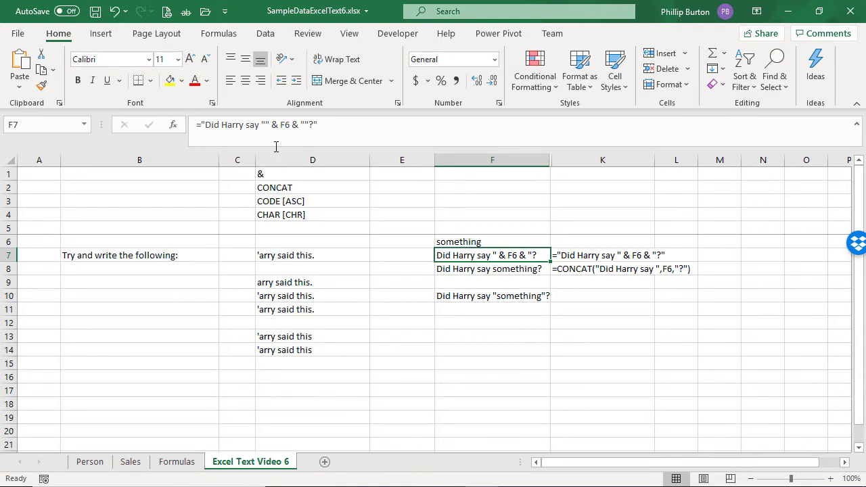
# Step: Examine the separate string pieces of F7's formula in the formula bar, comparing them with K7's text
pyautogui.click(474, 324)
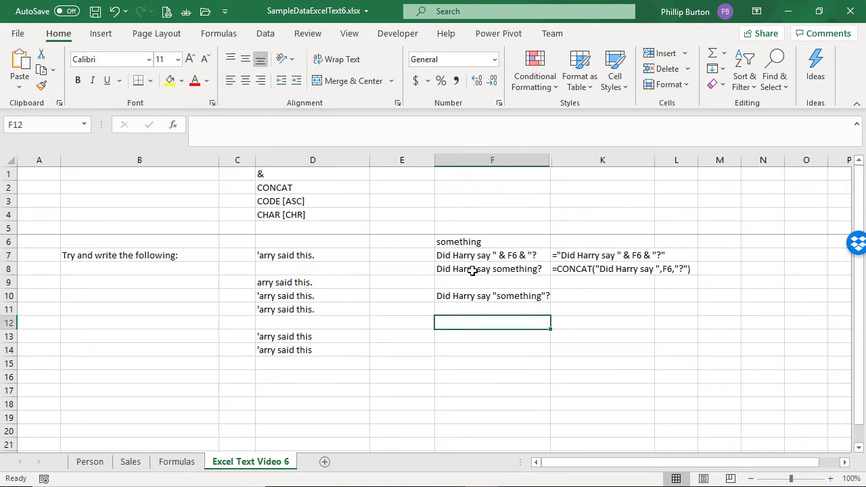
pyautogui.click(562, 257)
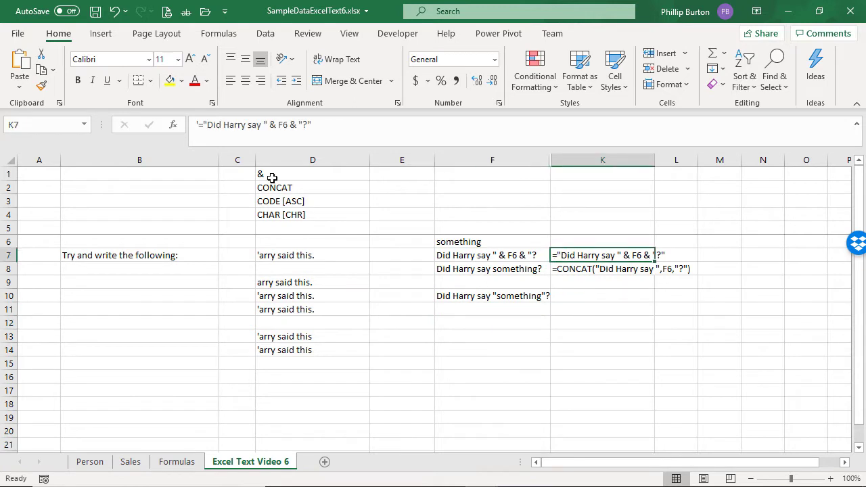
pyautogui.click(204, 126)
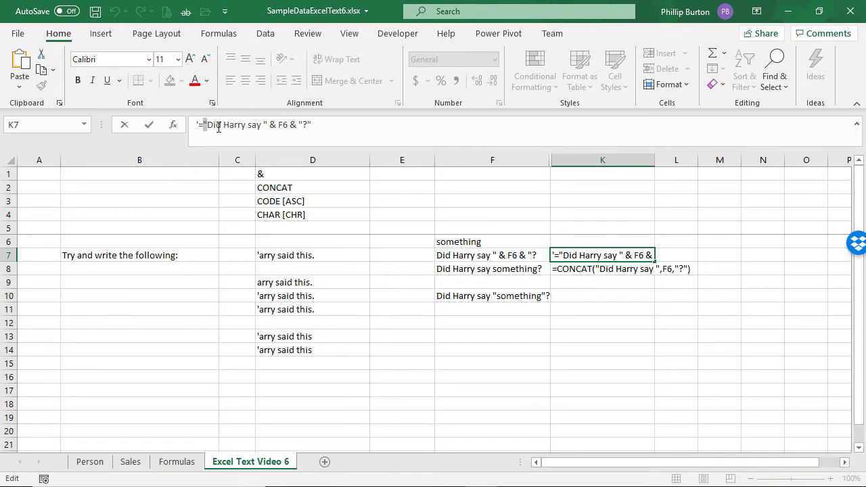
pyautogui.press('Escape')
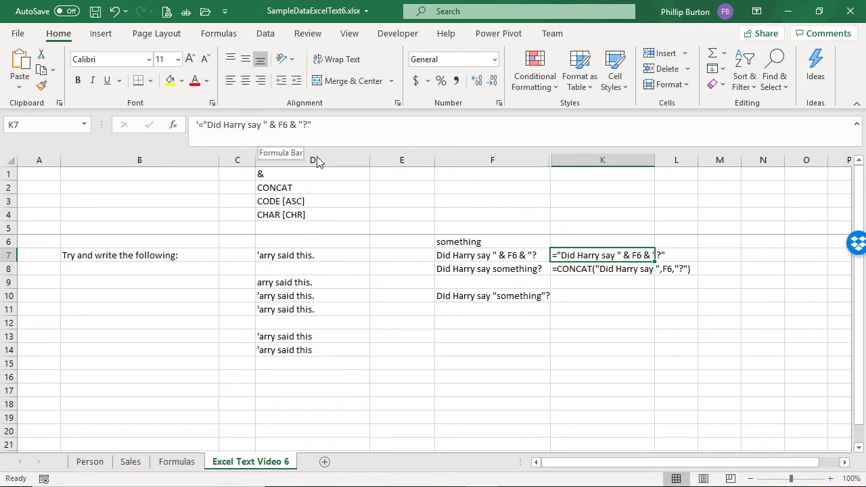
pyautogui.click(455, 255)
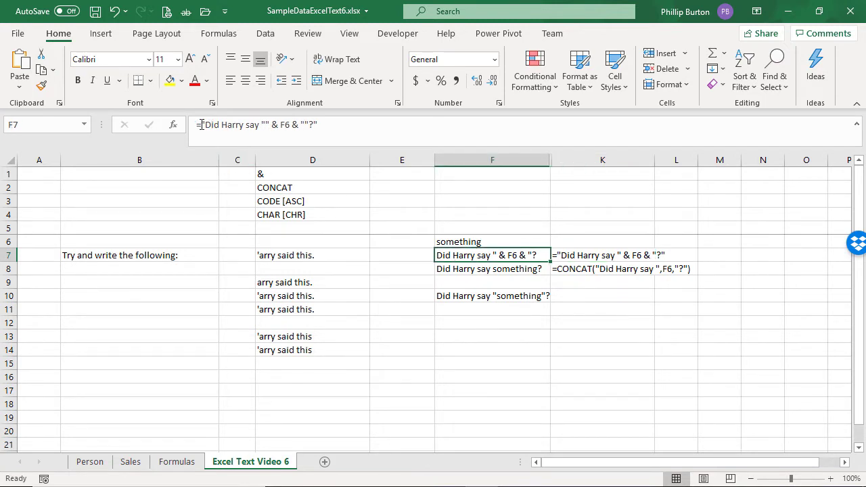
pyautogui.moveTo(200, 125); pyautogui.dragTo(265, 124)
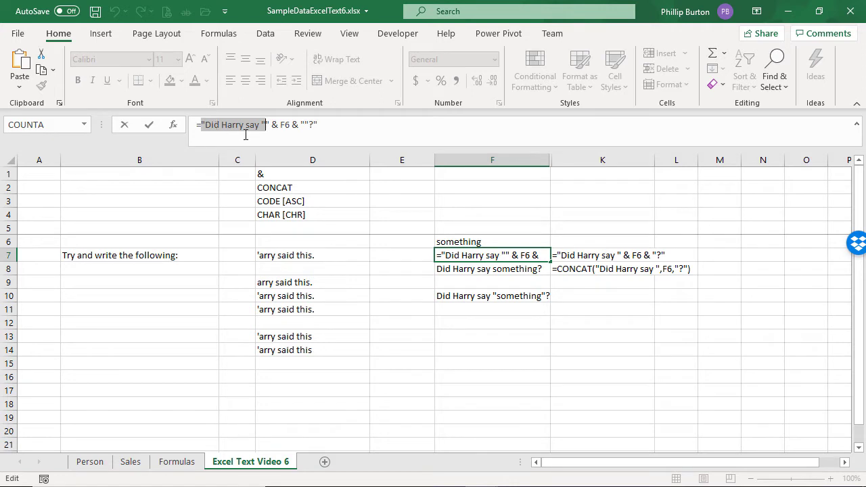
pyautogui.click(267, 125)
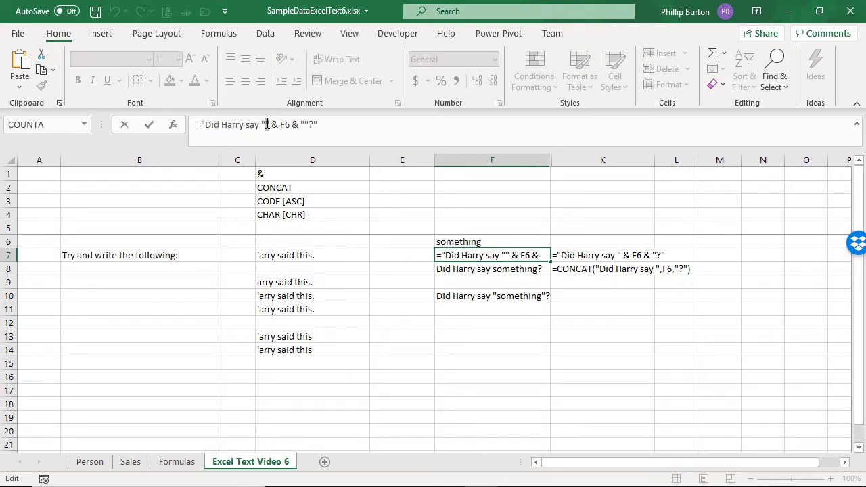
pyautogui.moveTo(268, 125); pyautogui.dragTo(308, 125)
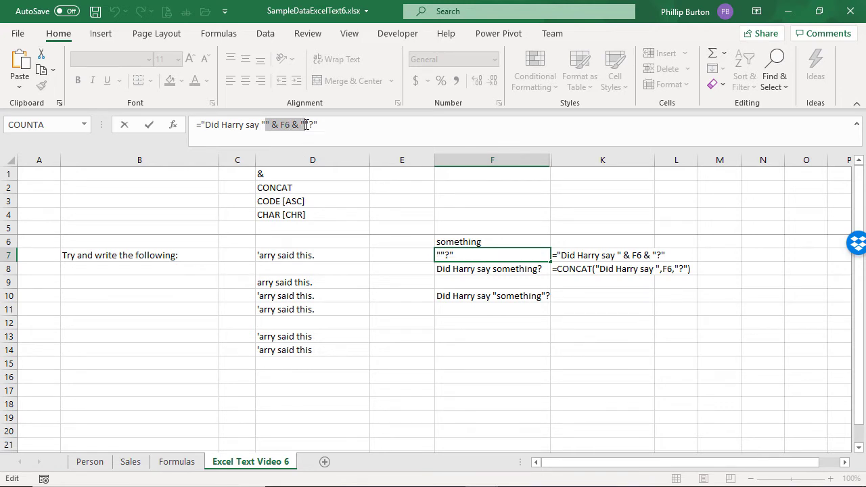
pyautogui.moveTo(305, 125); pyautogui.dragTo(325, 137)
pyautogui.press('Escape')
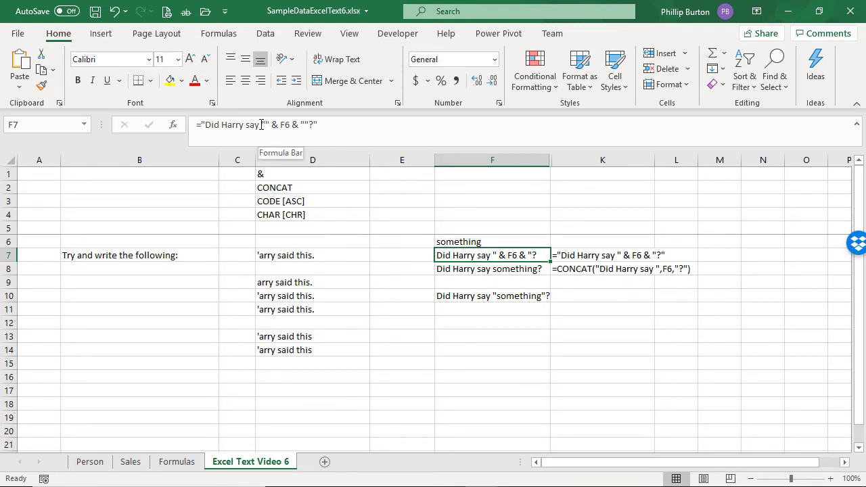
pyautogui.moveTo(261, 124); pyautogui.dragTo(271, 125)
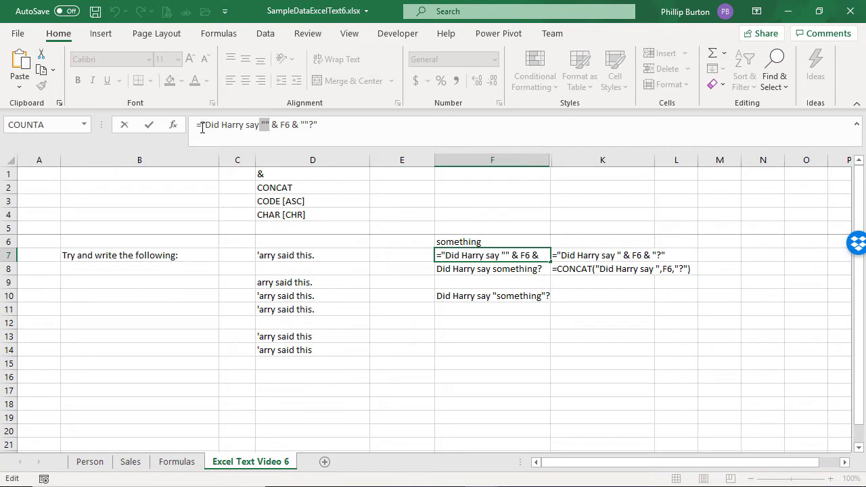
pyautogui.moveTo(202, 128); pyautogui.dragTo(311, 126)
pyautogui.click(307, 125)
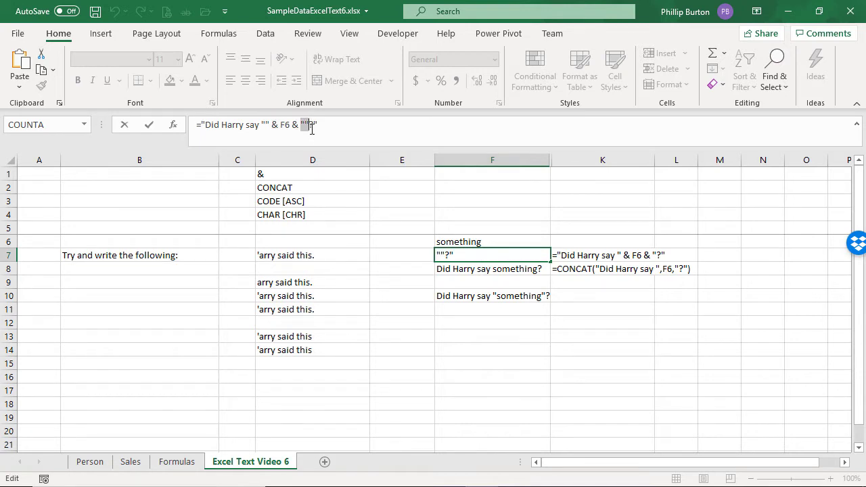
pyautogui.click(312, 126)
pyautogui.press('Escape')
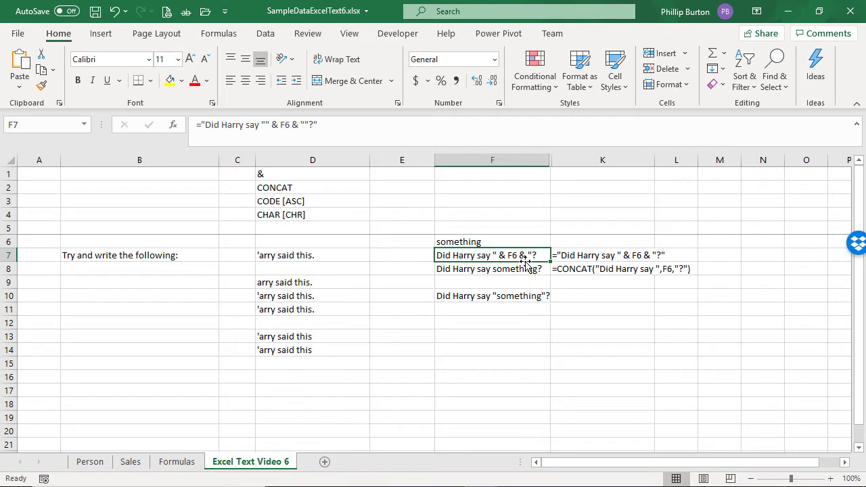
pyautogui.click(506, 335)
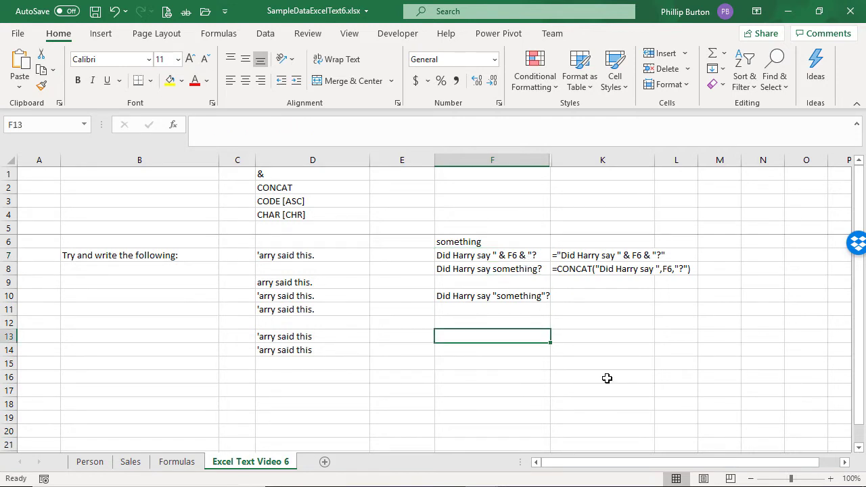
pyautogui.write('""')
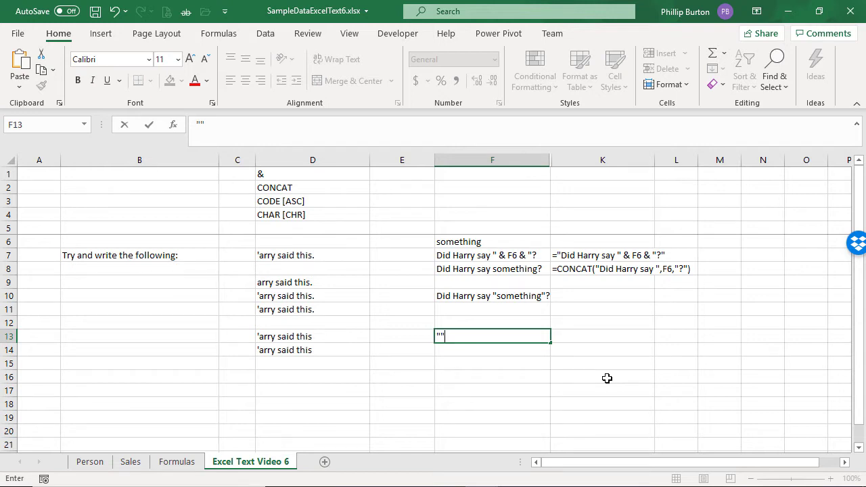
pyautogui.press('Escape')
# Step: Review the formulas in F8 and F7
pyautogui.click(506, 272)
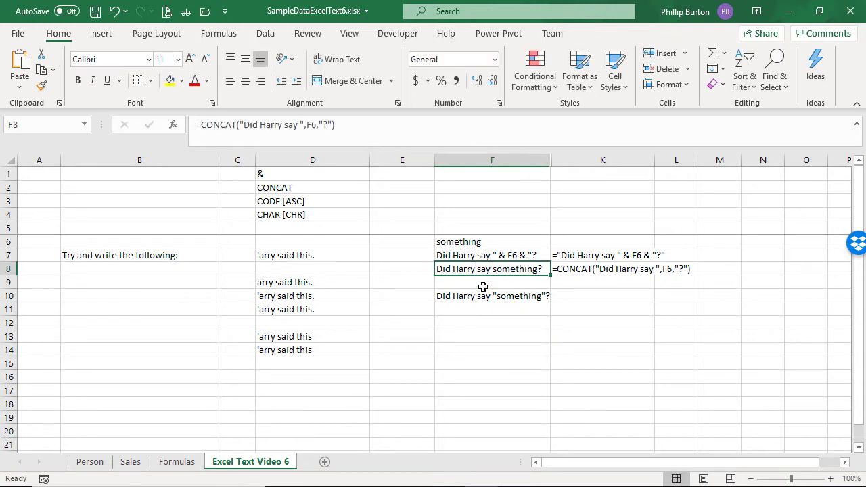
pyautogui.click(494, 257)
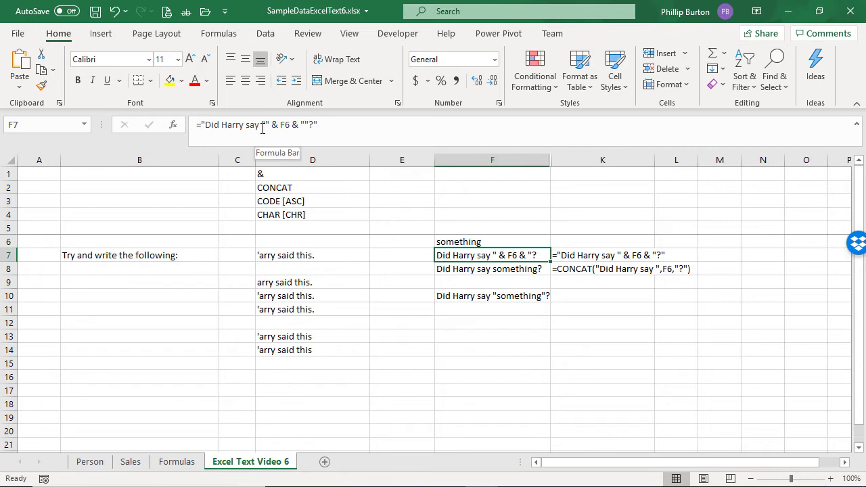
# Step: Change F7's formula to use tripled double quotes: ="Did Harry say """ & F6 & """?"
pyautogui.moveTo(202, 126); pyautogui.dragTo(270, 126)
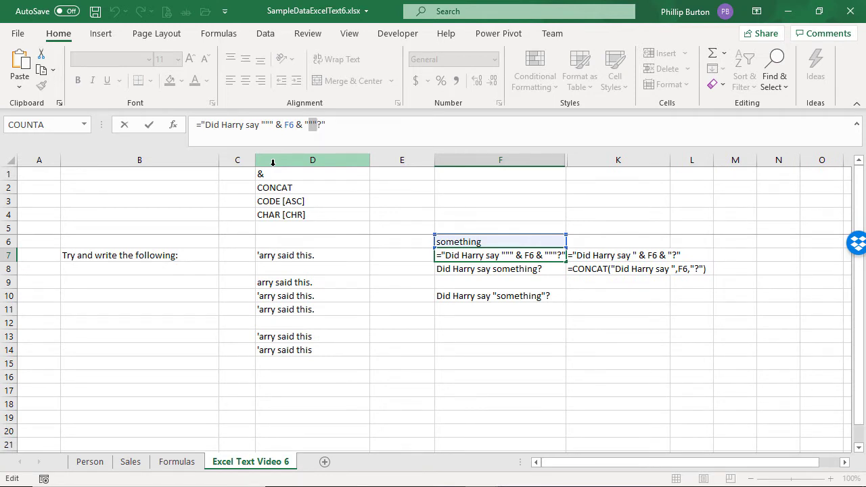
pyautogui.press('Return')
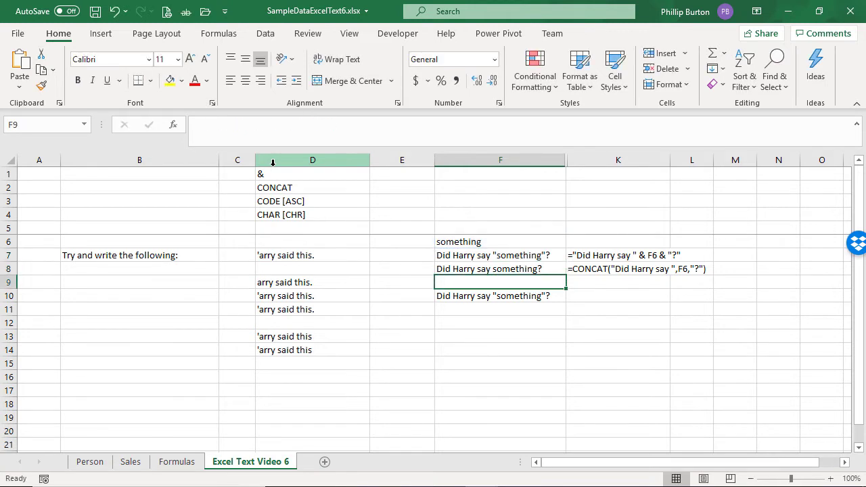
# Step: Remove the extra quote marks from F7's formula, making it ="Did Harry say " & F6 & "?"
pyautogui.press('Up')
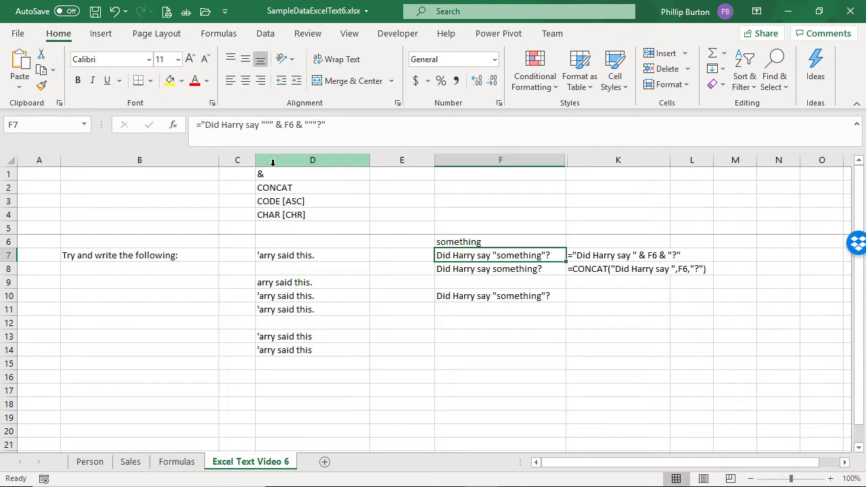
pyautogui.click(268, 125)
pyautogui.press('Delete')
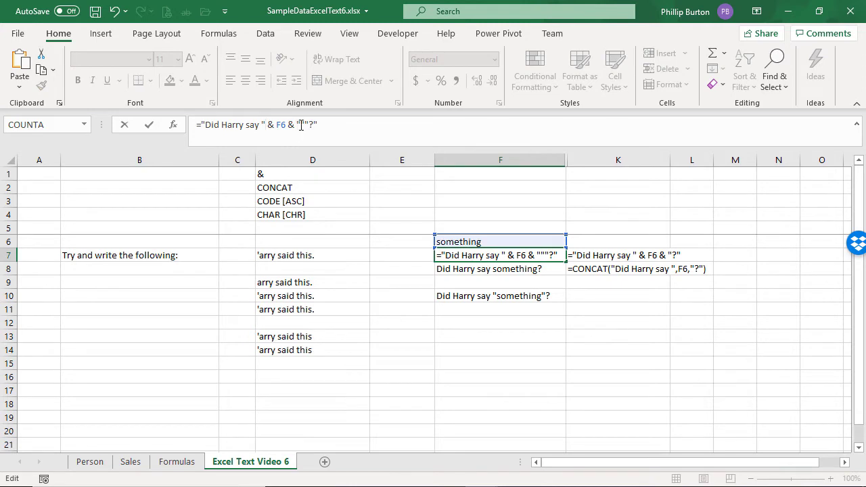
pyautogui.moveTo(300, 125); pyautogui.dragTo(309, 126)
pyautogui.press('Delete')
pyautogui.hotkey('ctrl', 'Return')
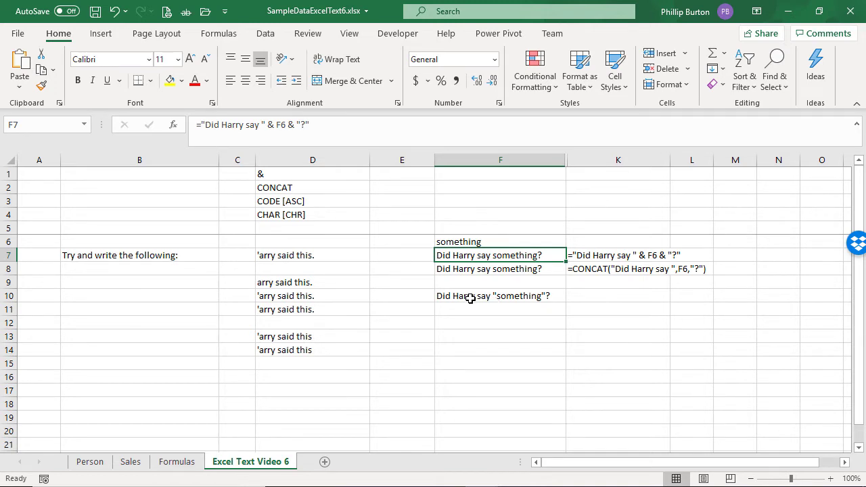
# Step: Enter a single double-quote character " as text in F5
pyautogui.click(465, 229)
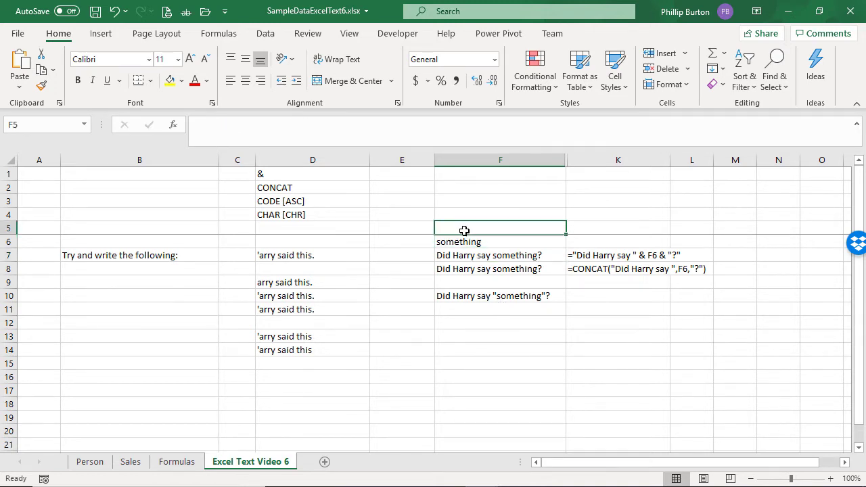
pyautogui.write('"')
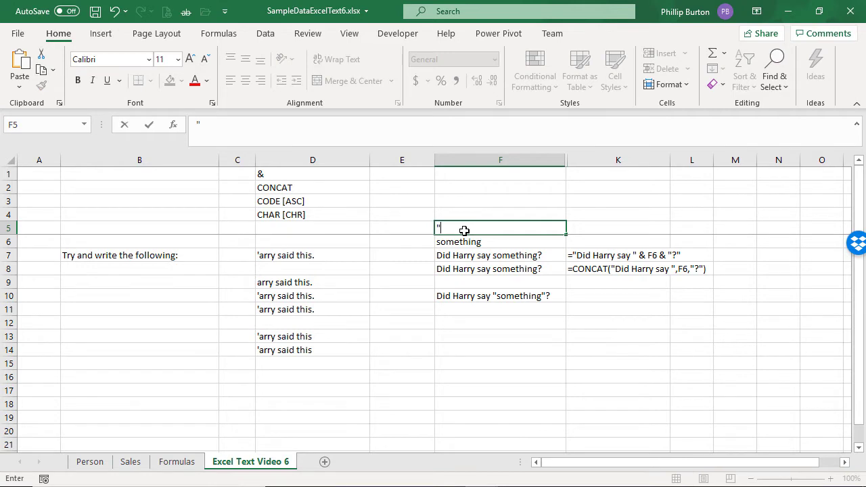
pyautogui.press('Return')
pyautogui.press('Return')
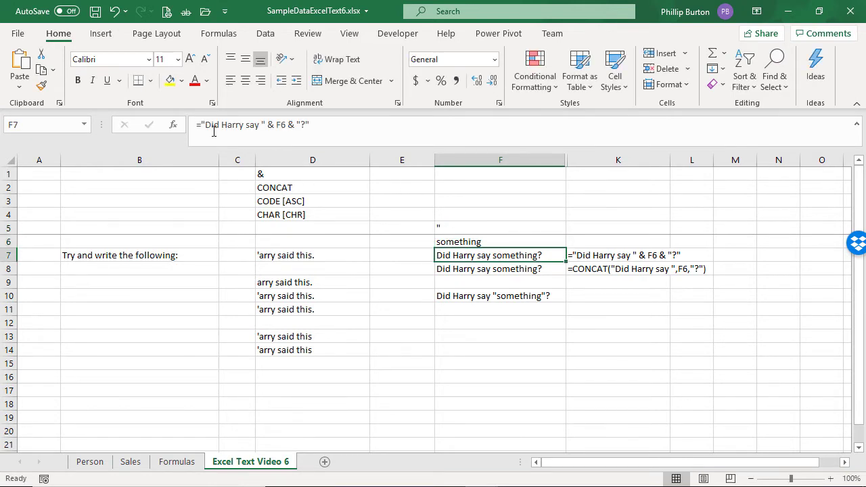
# Step: Insert F5 before and after F6 in F7's formula: ="Did Harry say " & F5 & F6 & F5 & "?"
pyautogui.click(276, 125)
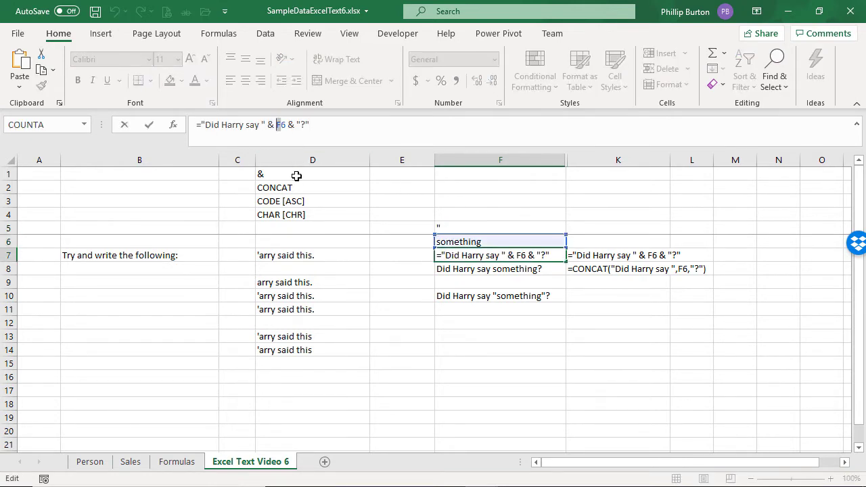
pyautogui.write('f5 &')
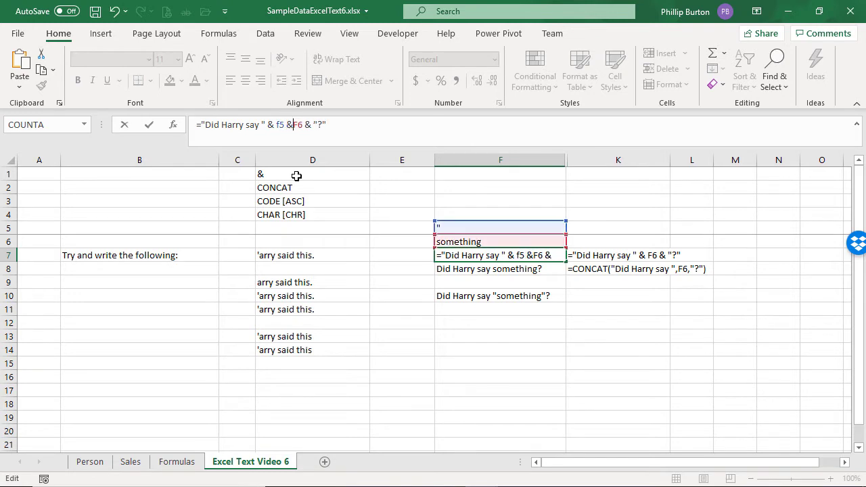
pyautogui.press('Right')
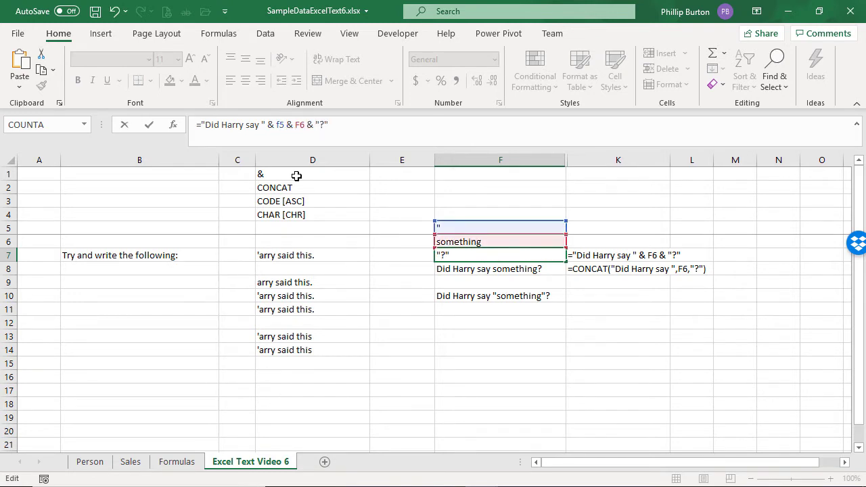
pyautogui.write('f5 &')
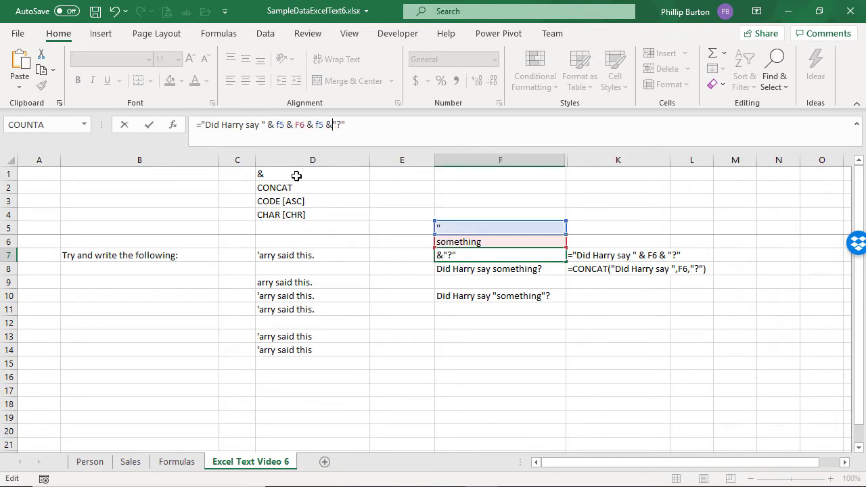
pyautogui.press('Return')
pyautogui.press('Up')
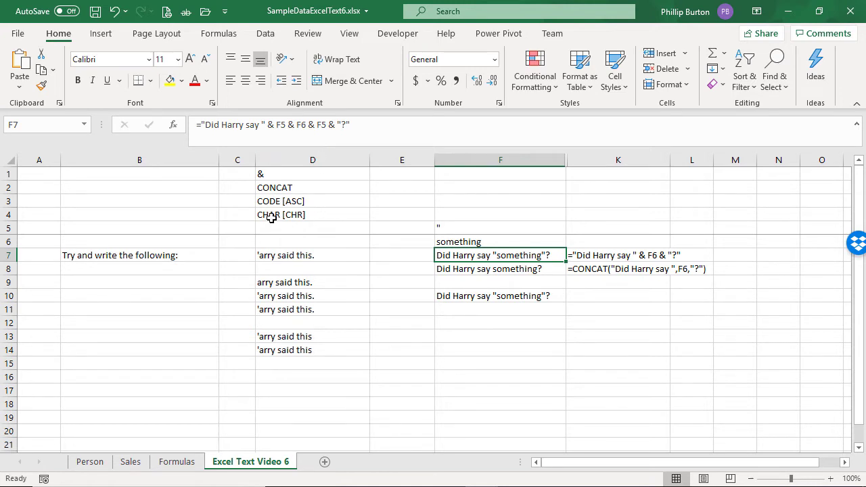
# Step: Search for and open the Character Map app, moving its window beside the sheet
pyautogui.press('ctrl')
pyautogui.click(394, 485)
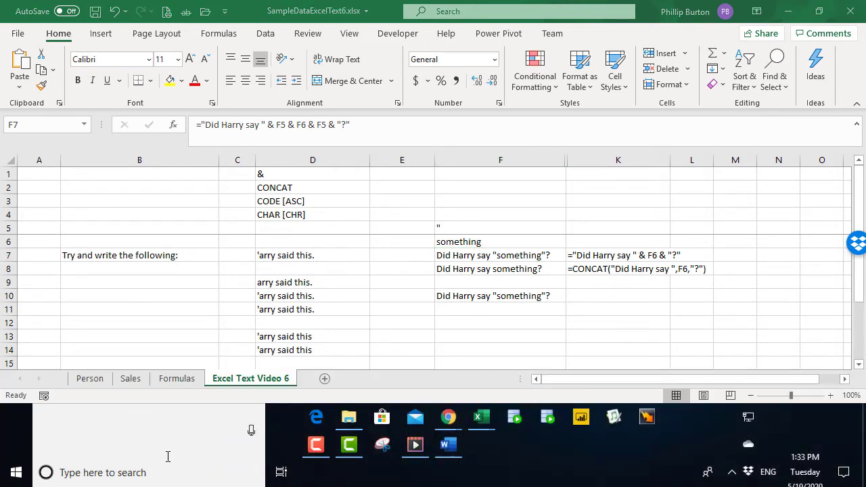
pyautogui.click(17, 472)
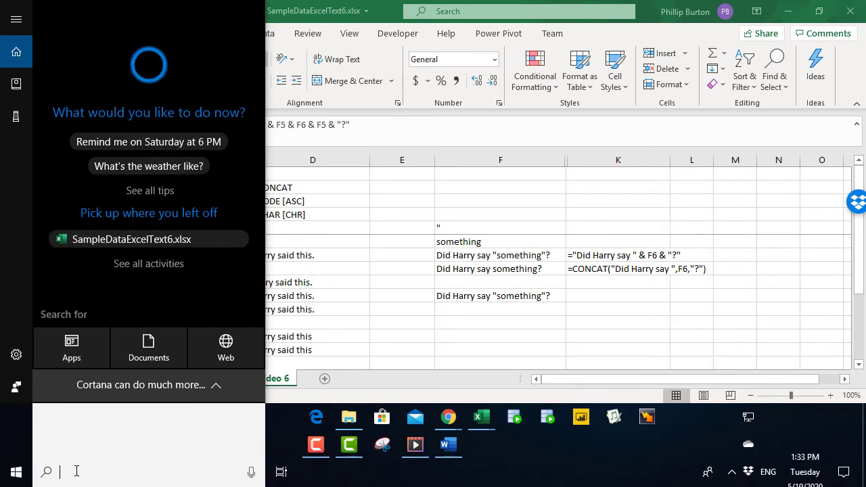
pyautogui.write('chara')
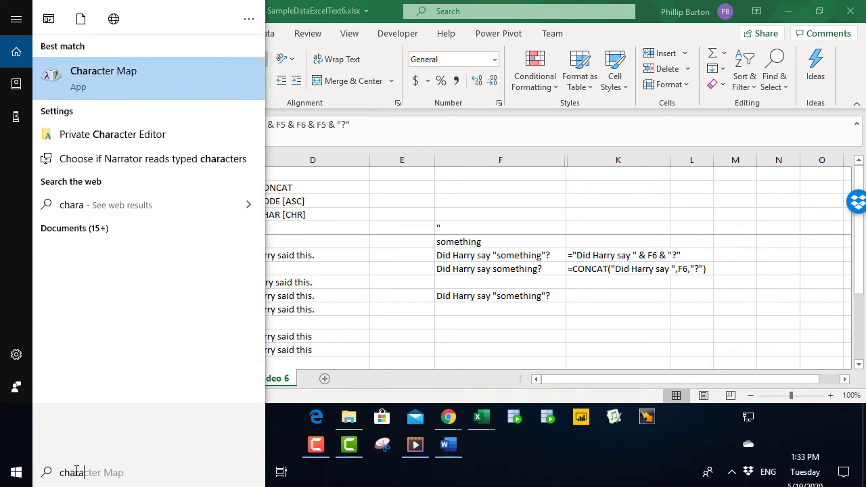
pyautogui.click(91, 84)
pyautogui.moveTo(465, 404); pyautogui.dragTo(456, 481)
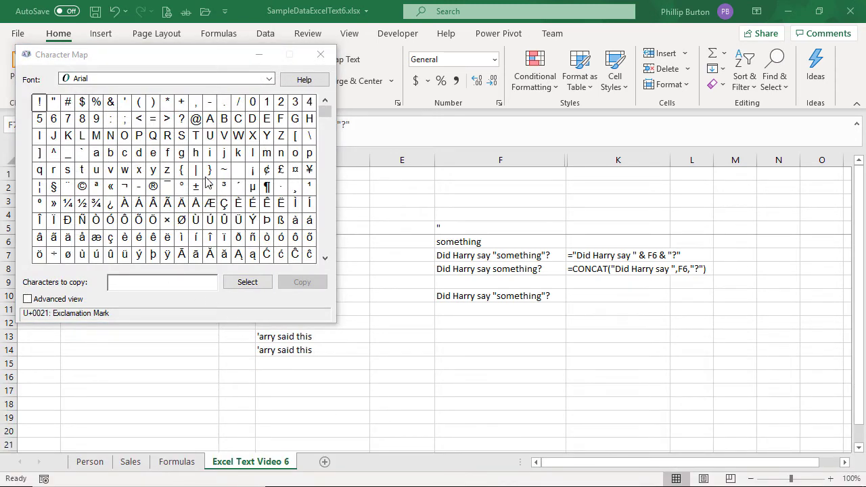
pyautogui.moveTo(193, 58); pyautogui.dragTo(590, 86)
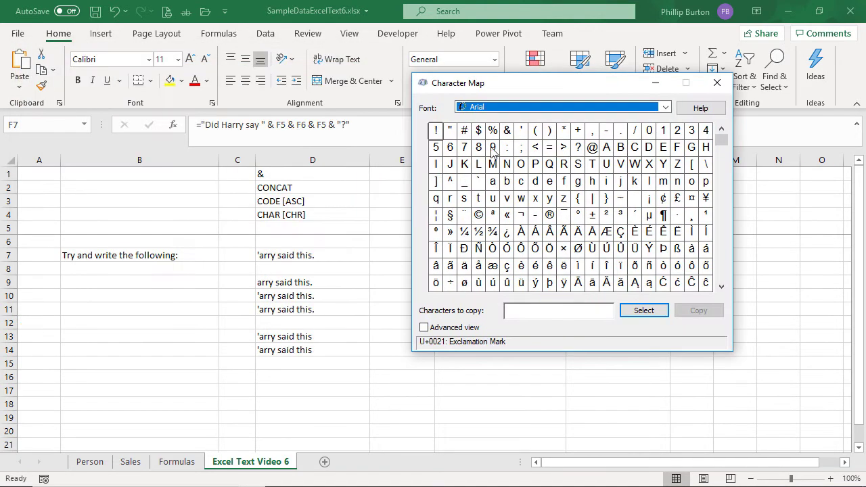
pyautogui.click(438, 135)
pyautogui.moveTo(458, 137); pyautogui.dragTo(490, 136)
# Step: Switch back to the sheet and type ASCII -> Unicode in D16
pyautogui.hotkey('alt', 'Tab')
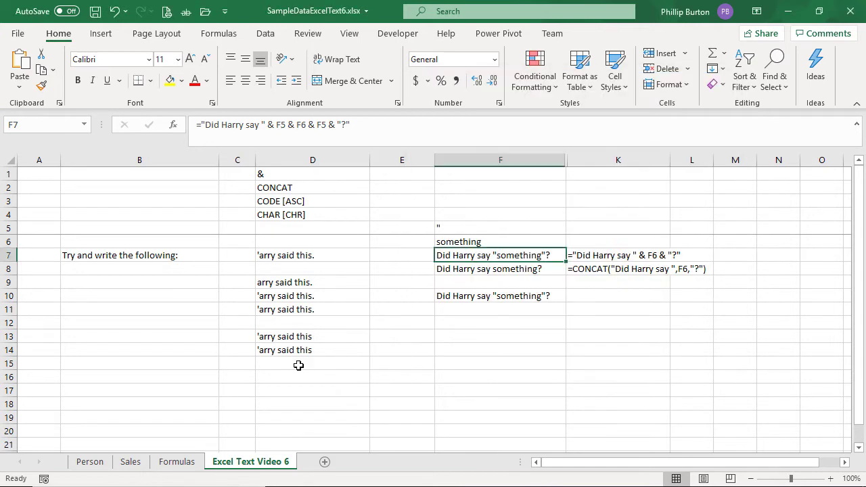
pyautogui.click(273, 375)
pyautogui.write('ASCII')
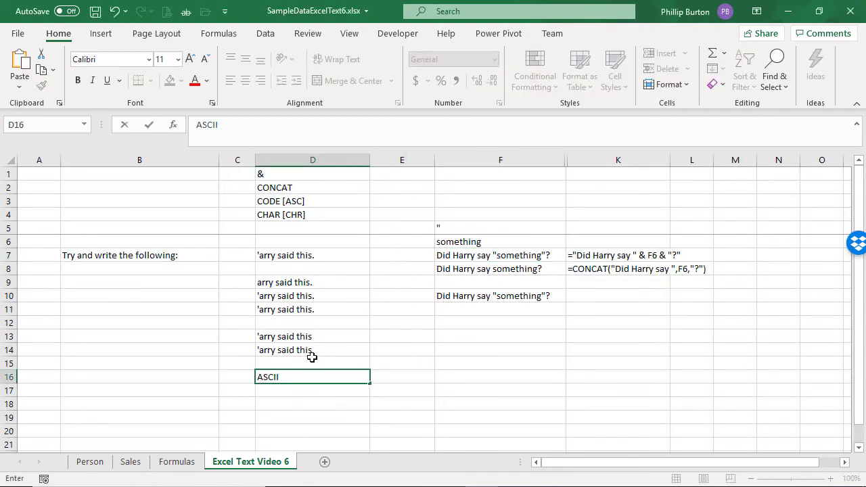
pyautogui.write(' -> Unicode')
pyautogui.press('Return')
pyautogui.press('Up')
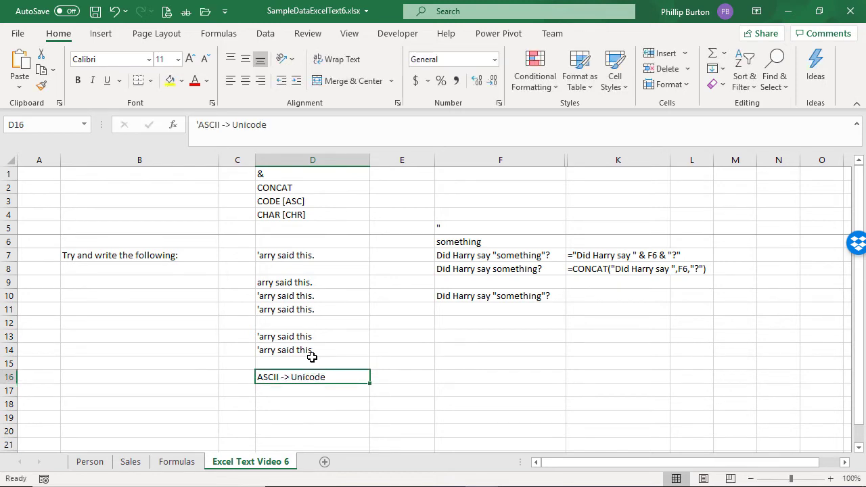
# Step: Examine the codes of the !, ", 0, A and a characters in Character Map
pyautogui.press('super')
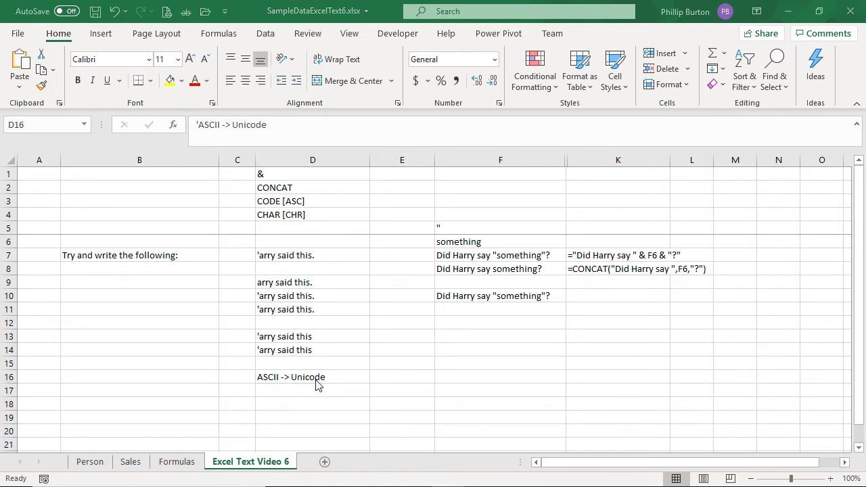
pyautogui.click(449, 486)
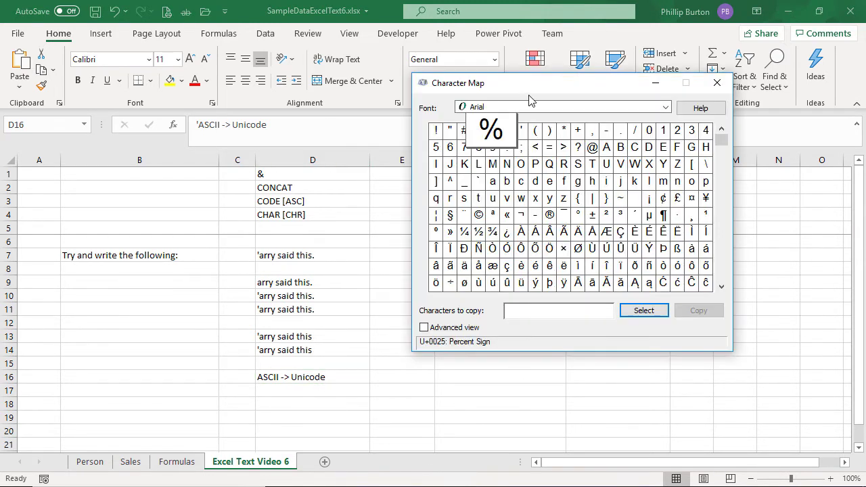
pyautogui.moveTo(531, 90); pyautogui.dragTo(609, 139)
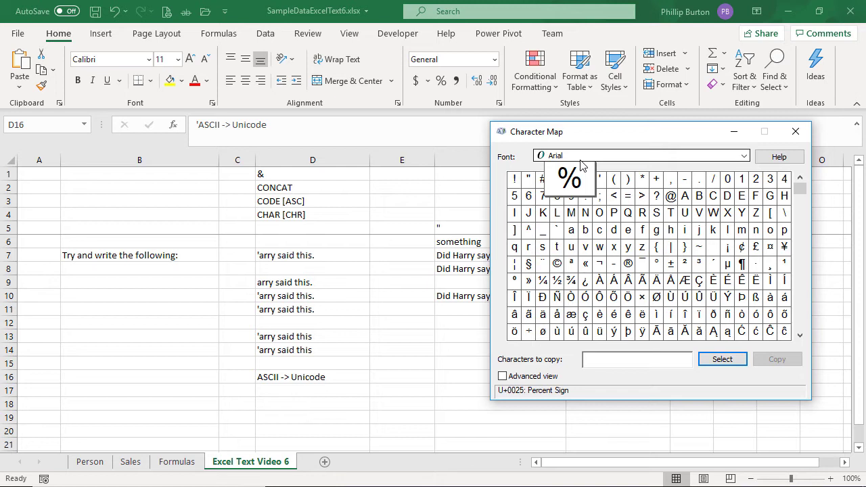
pyautogui.click(515, 181)
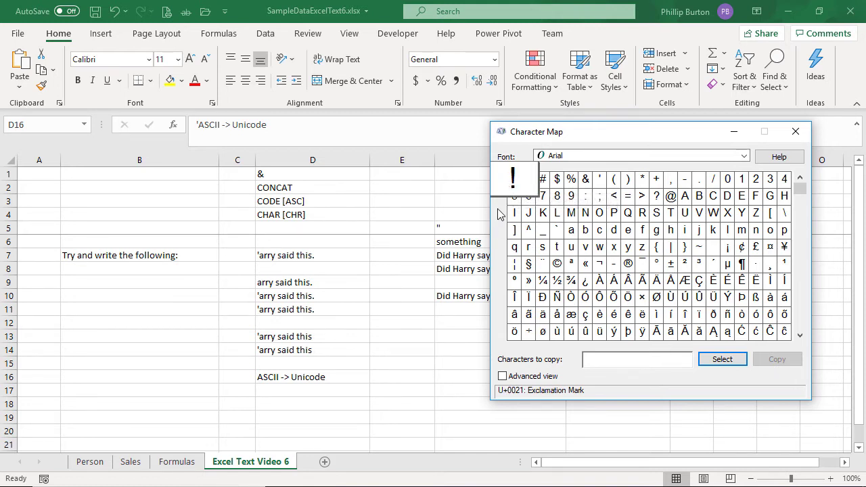
pyautogui.click(528, 179)
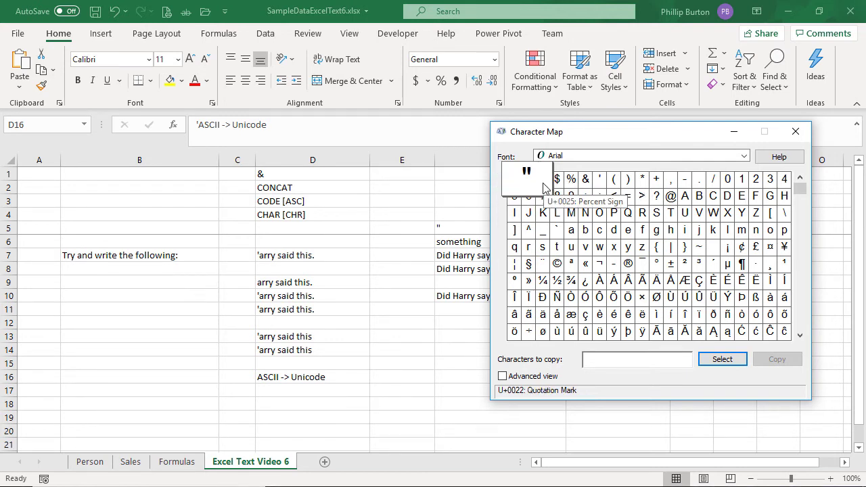
pyautogui.click(728, 179)
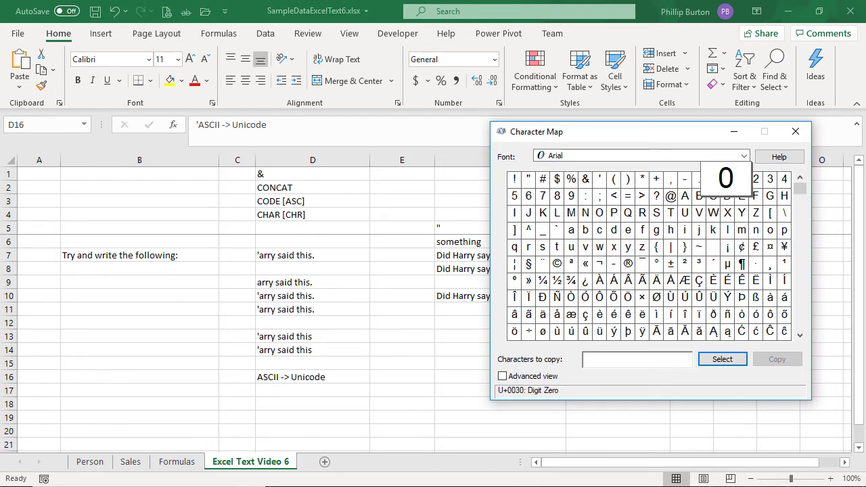
pyautogui.click(685, 195)
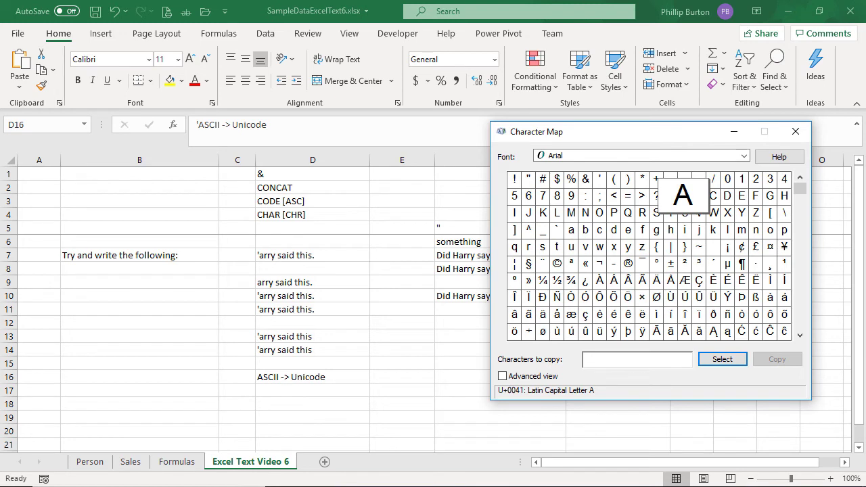
pyautogui.click(576, 234)
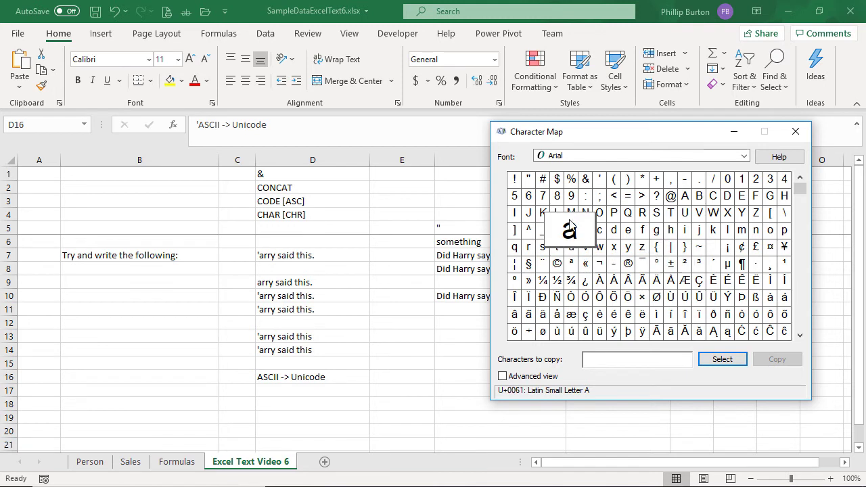
pyautogui.click(528, 178)
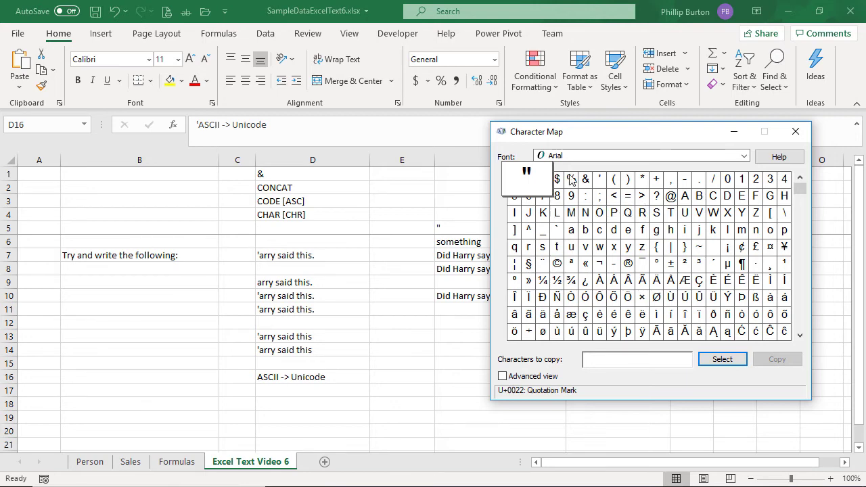
pyautogui.moveTo(588, 134); pyautogui.dragTo(0, 300)
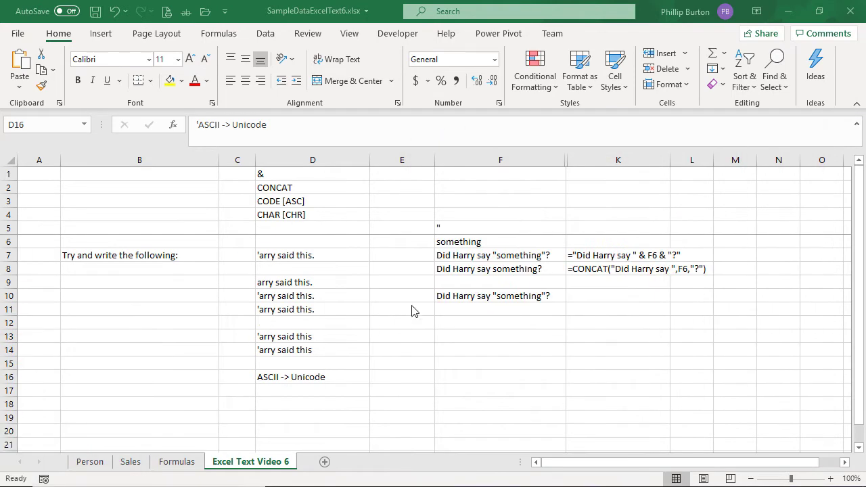
# Step: Replace both F5 references in F7's formula with CHAR(34): ="Did Harry say " & CHAR(34) & F6 & CHAR(34) & "?"
pyautogui.click(480, 253)
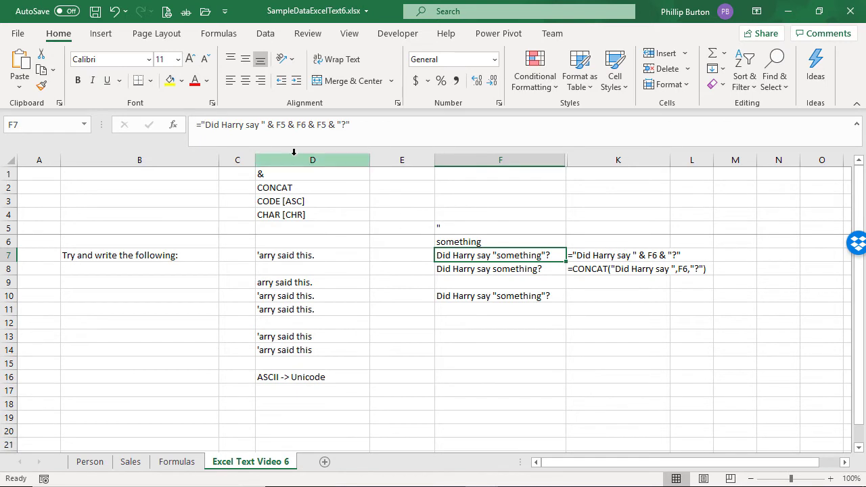
pyautogui.doubleClick(281, 125)
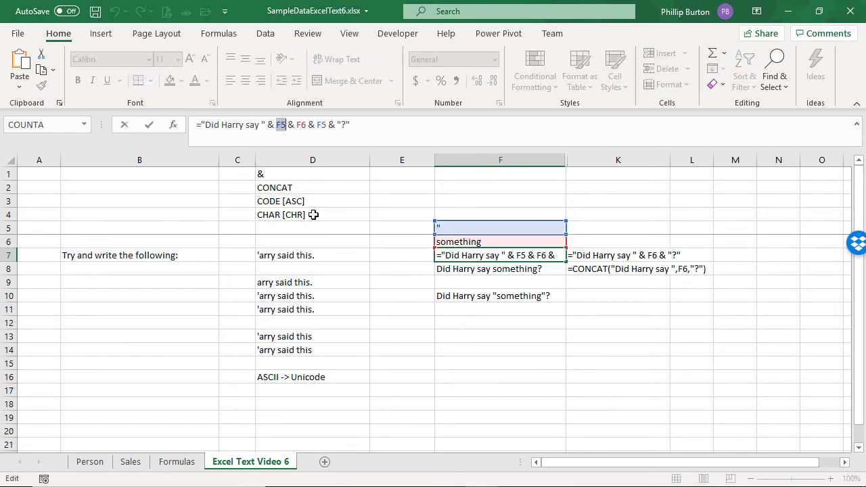
pyautogui.write('char(34)')
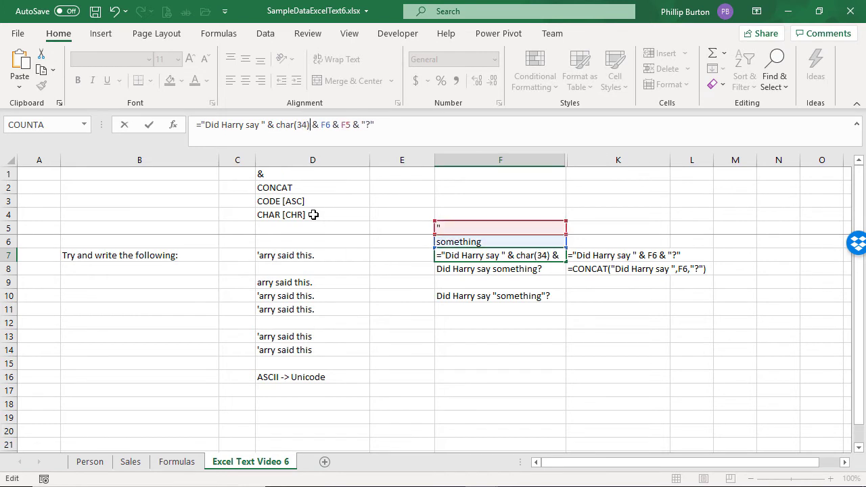
pyautogui.press('Right')
pyautogui.press('Right')
pyautogui.press('Right')
pyautogui.press('Right')
pyautogui.press('Right')
pyautogui.press('Right')
pyautogui.press('Right')
pyautogui.press('Right')
pyautogui.hotkey('shift', 'Right')
pyautogui.hotkey('shift', 'Right')
pyautogui.write('c')
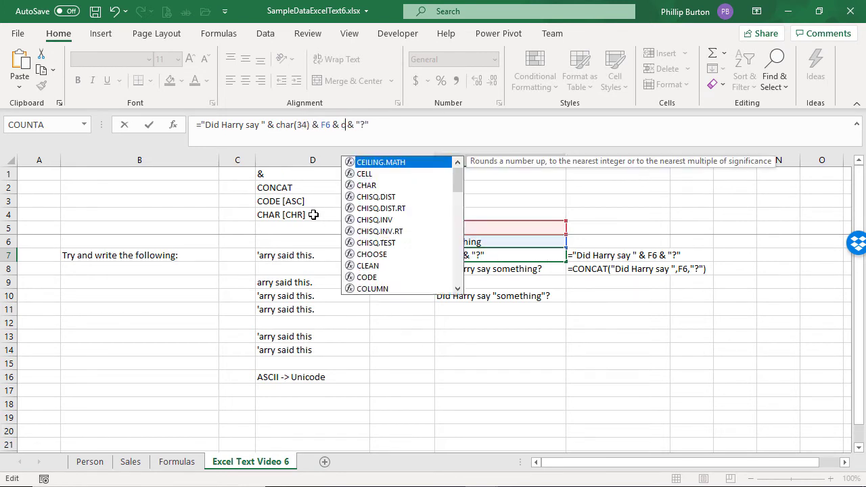
pyautogui.write('har(34)')
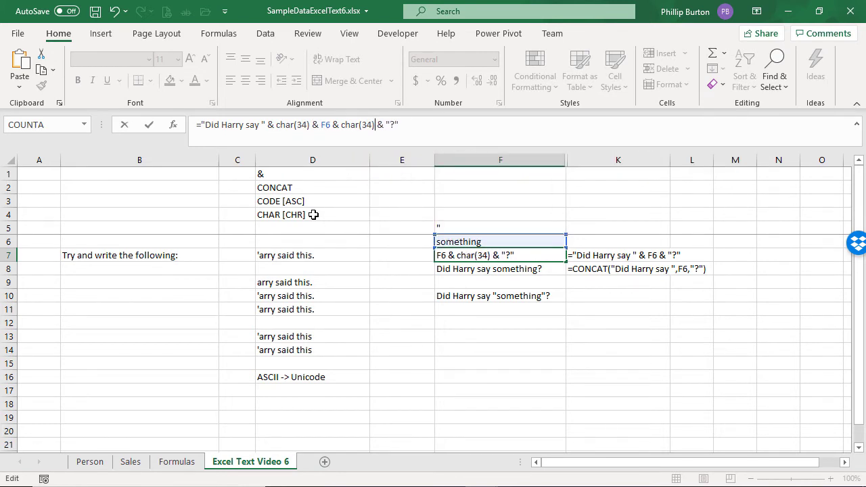
pyautogui.press('Return')
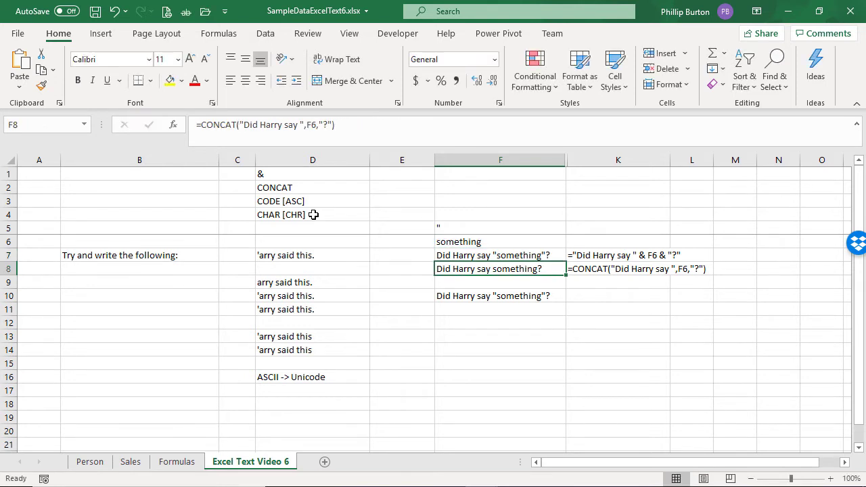
pyautogui.press('Up')
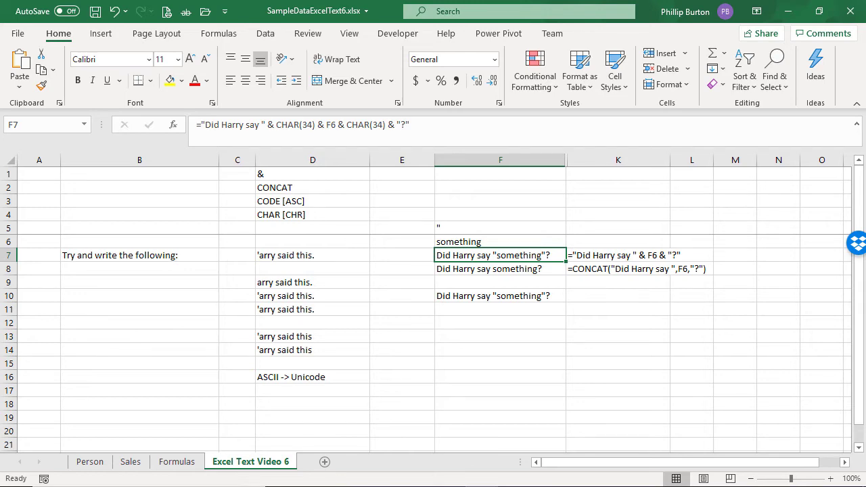
# Step: Add a new sheet and fill column A from 32 down to 255 in A1:A224
pyautogui.moveTo(2, 373); pyautogui.dragTo(0, 291)
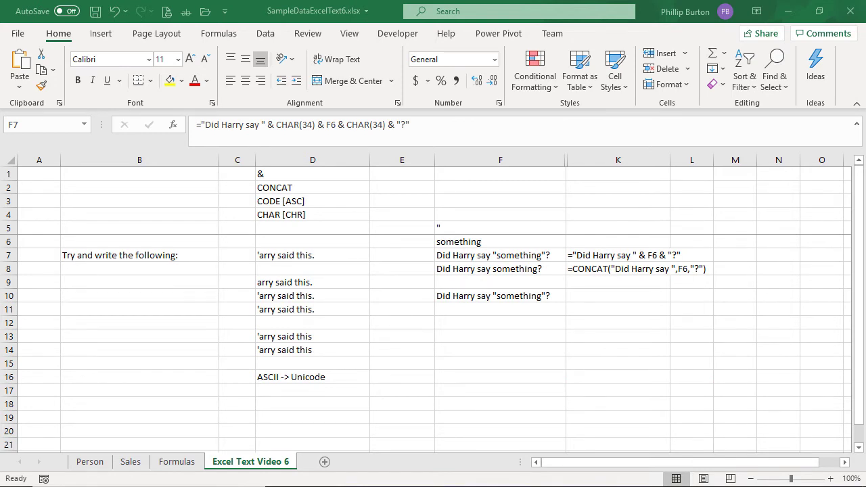
pyautogui.click(333, 467)
pyautogui.click(326, 463)
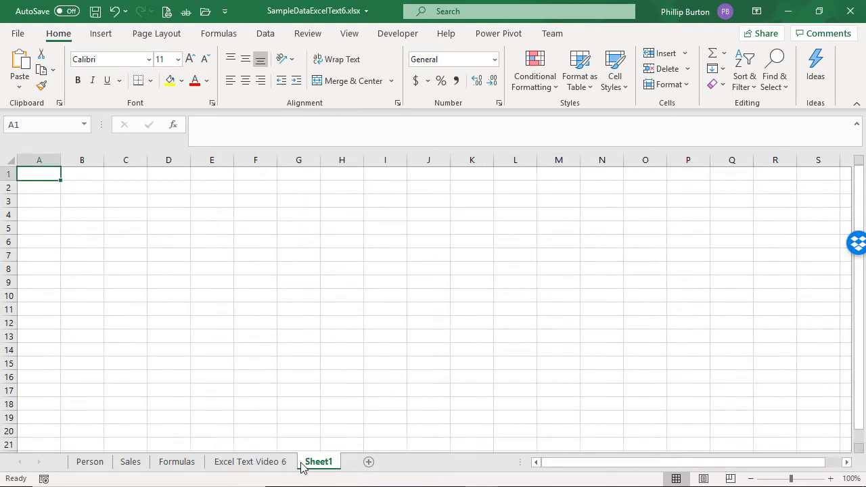
pyautogui.write('32')
pyautogui.press('Return')
pyautogui.write('33')
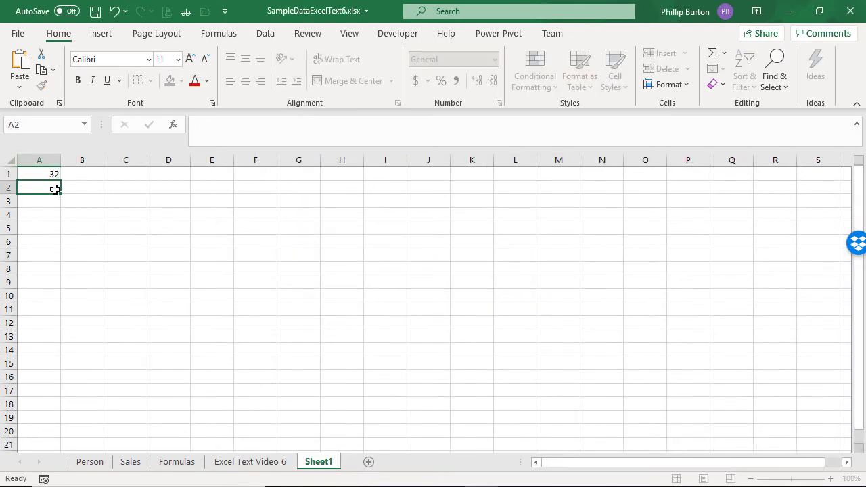
pyautogui.press('Return')
pyautogui.moveTo(53, 177); pyautogui.dragTo(53, 426)
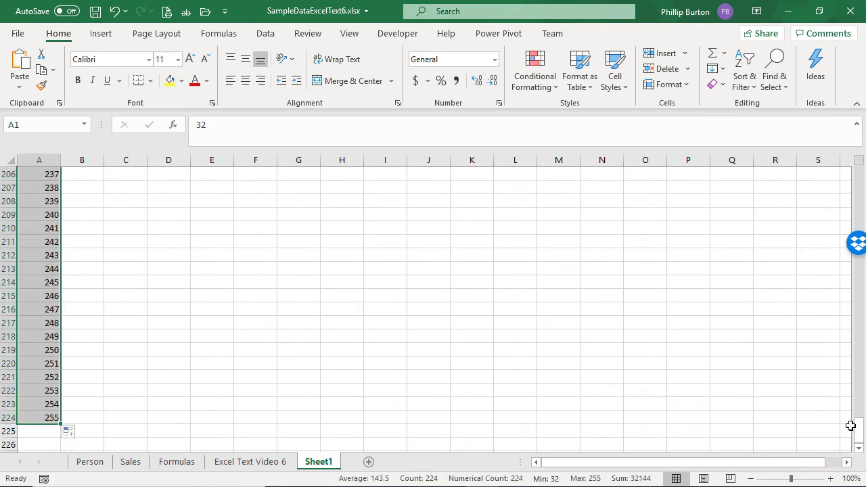
# Step: Enter =CHAR(A1) in B1 and fill it down alongside the code list
pyautogui.moveTo(858, 426); pyautogui.dragTo(858, 177)
pyautogui.click(97, 174)
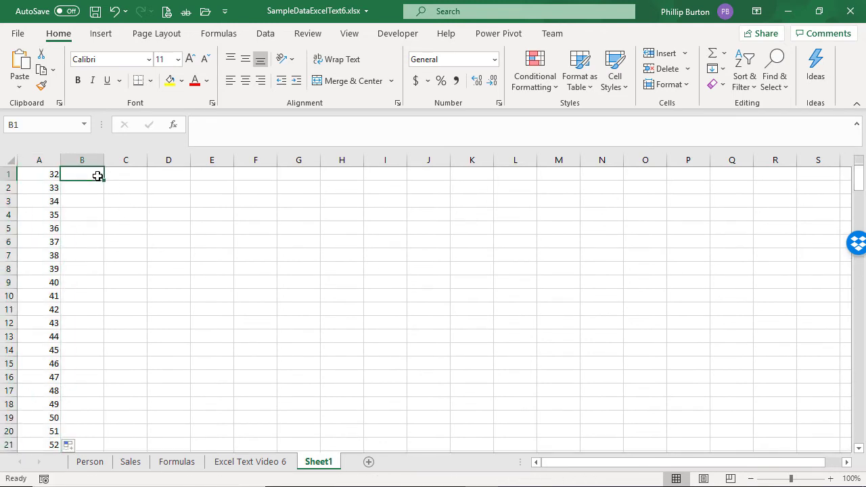
pyautogui.write('=char(')
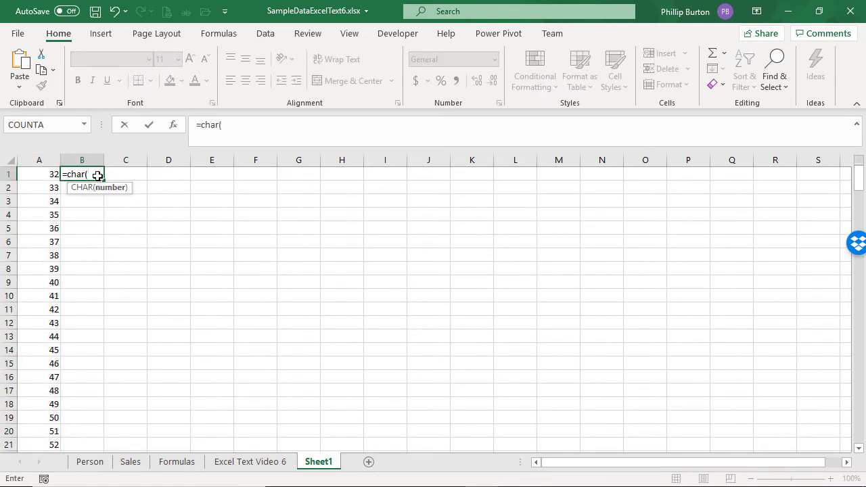
pyautogui.press('Left')
pyautogui.press('Return')
pyautogui.click(97, 173)
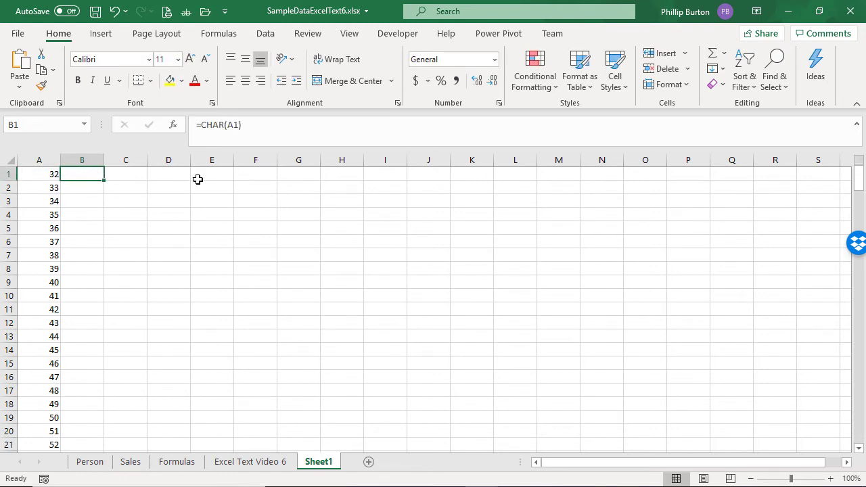
pyautogui.doubleClick(105, 180)
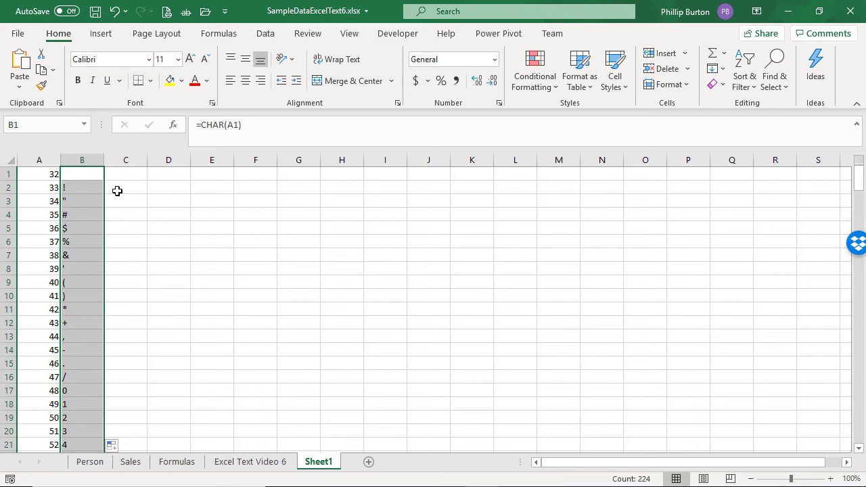
# Step: Compare the characters in column B with their entries in Character Map while scrolling down the list
pyautogui.click(84, 184)
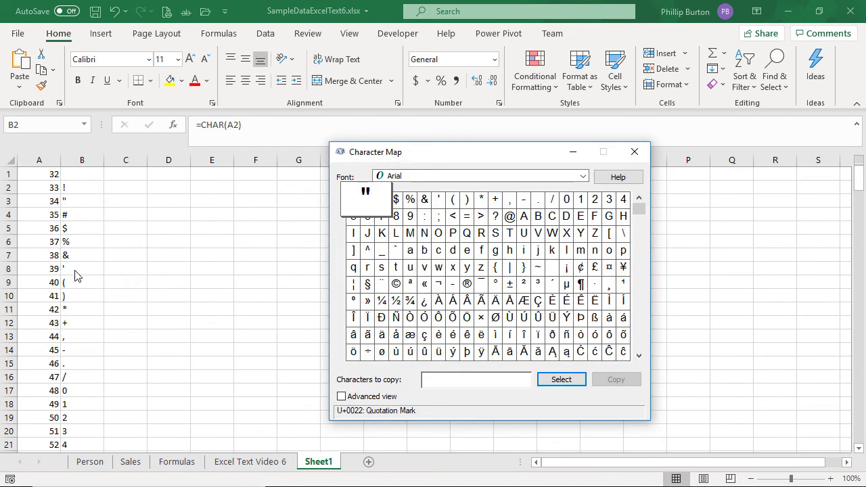
pyautogui.click(437, 200)
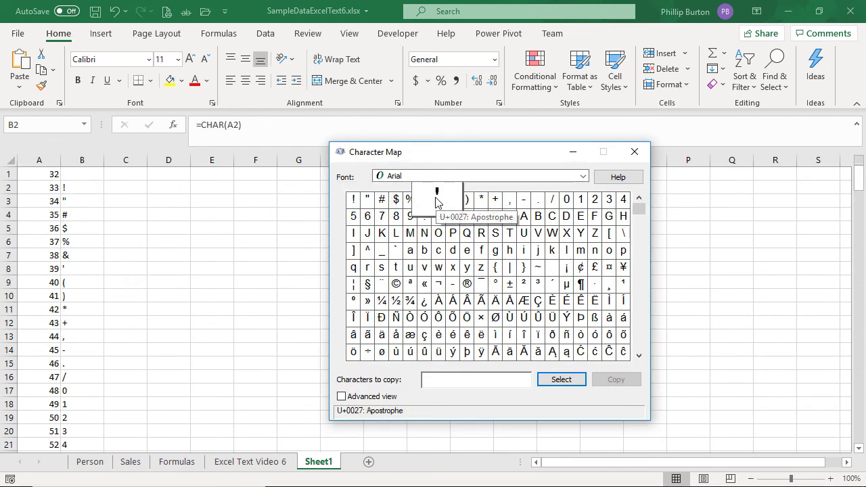
pyautogui.click(861, 365)
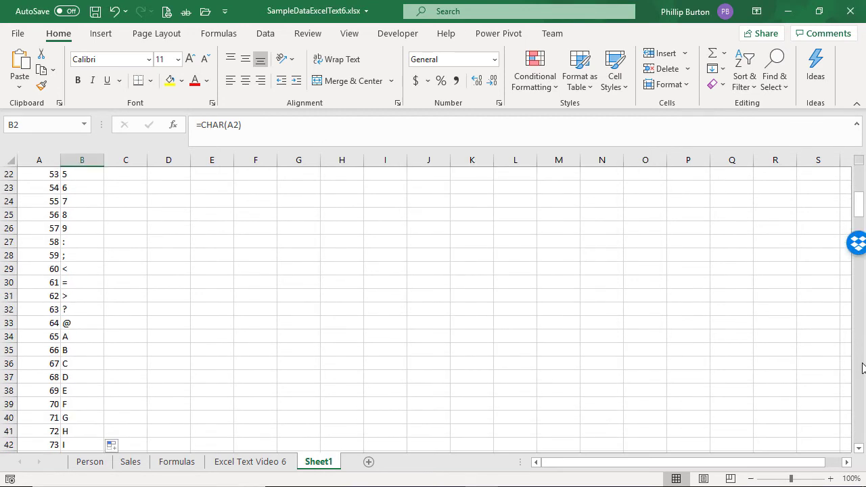
pyautogui.click(861, 368)
pyautogui.click(861, 367)
pyautogui.click(861, 368)
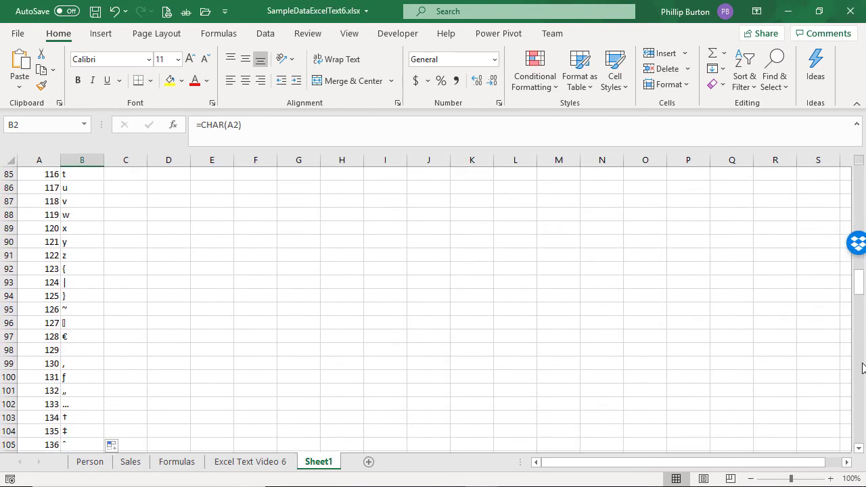
pyautogui.click(862, 367)
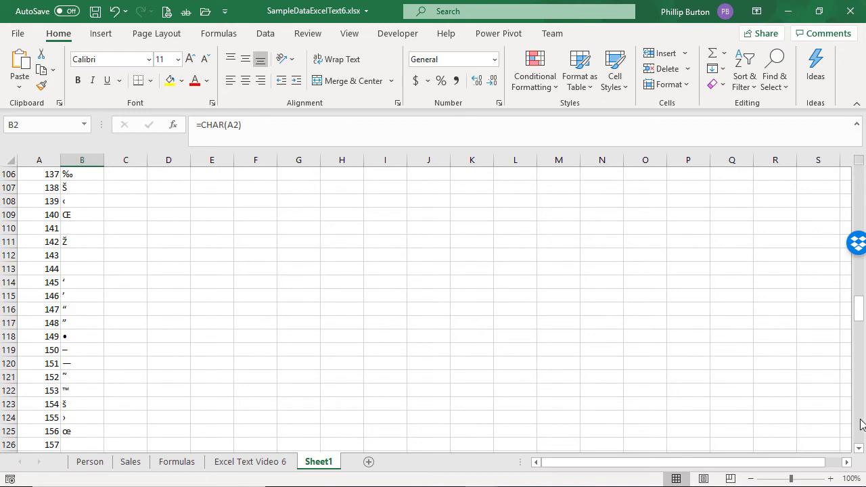
pyautogui.click(862, 425)
pyautogui.click(862, 425)
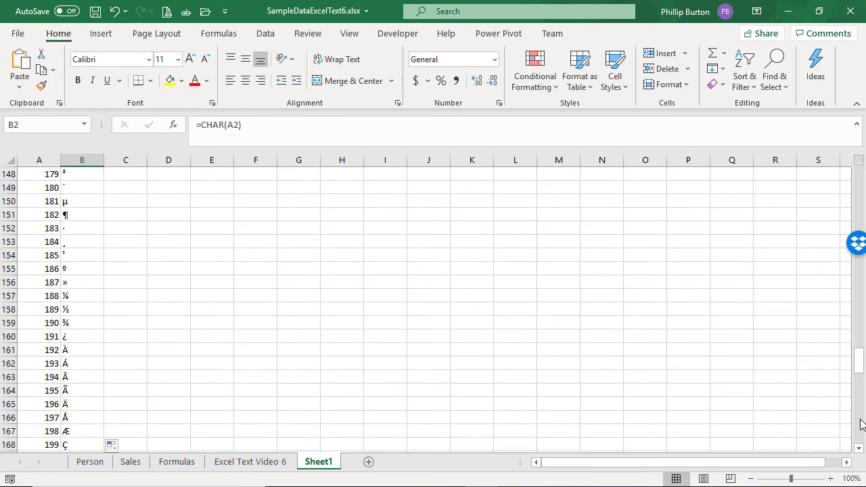
pyautogui.click(862, 424)
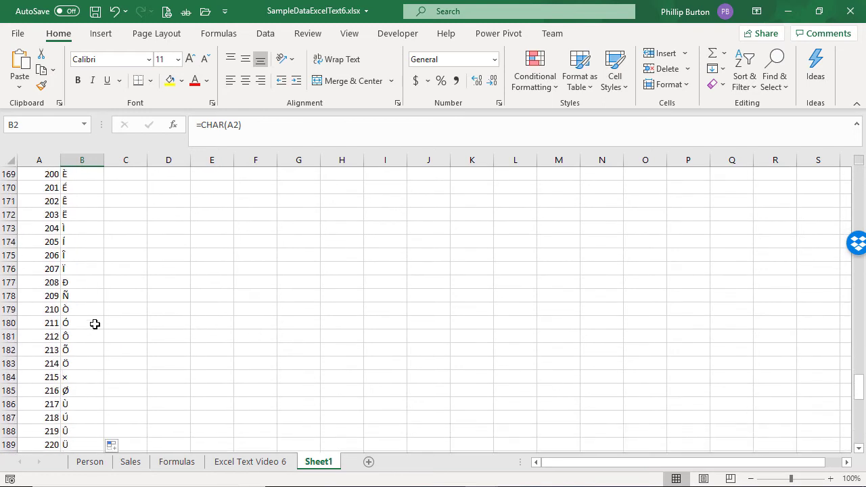
# Step: Inspect the accented characters around row 180 and scroll to the end of the list
pyautogui.click(101, 323)
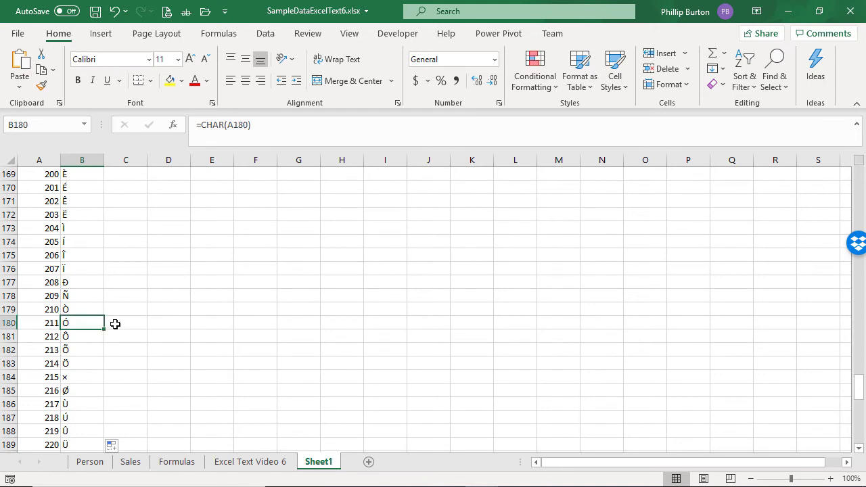
pyautogui.press('Down')
pyautogui.press('Down')
pyautogui.press('Down')
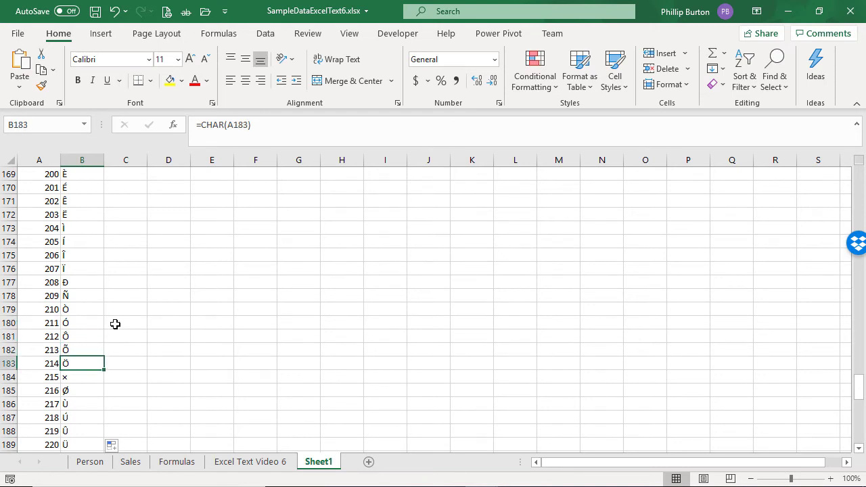
pyautogui.press('Up')
pyautogui.press('Up')
pyautogui.press('Up')
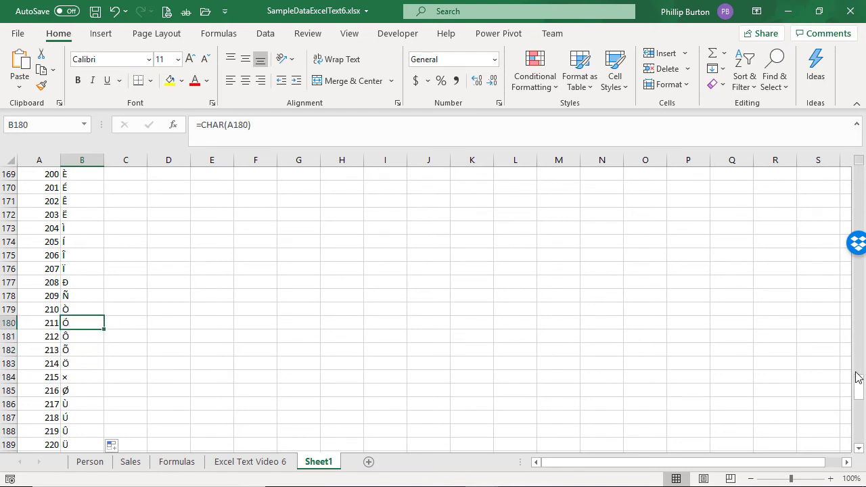
pyautogui.moveTo(858, 377); pyautogui.dragTo(864, 430)
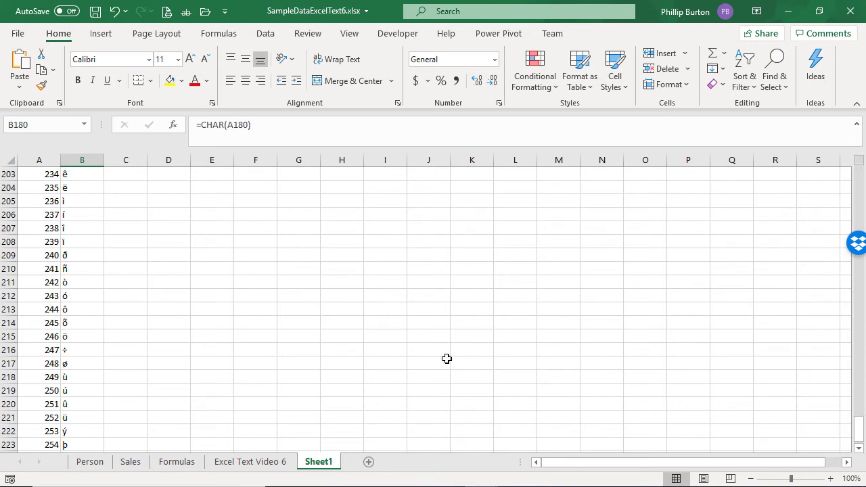
pyautogui.click(369, 353)
pyautogui.scroll(-3, 253, 358)
# Step: Enter 256 in A225 below the code list
pyautogui.click(52, 350)
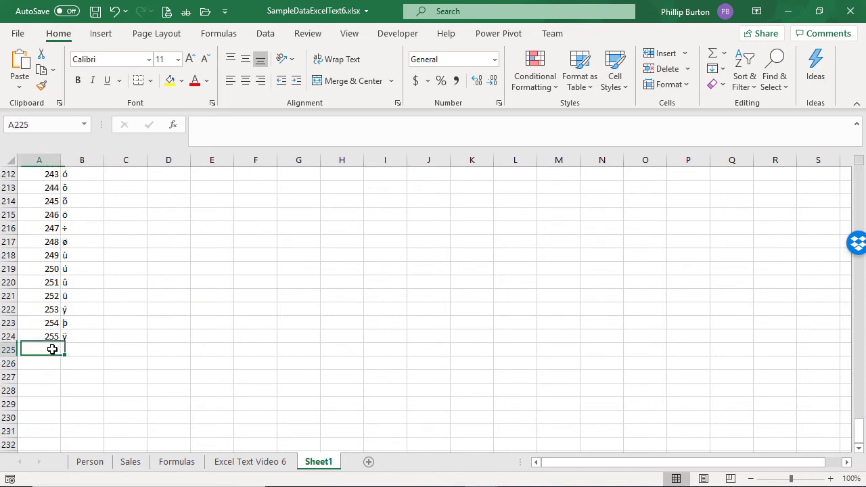
pyautogui.write('256')
pyautogui.click(78, 364)
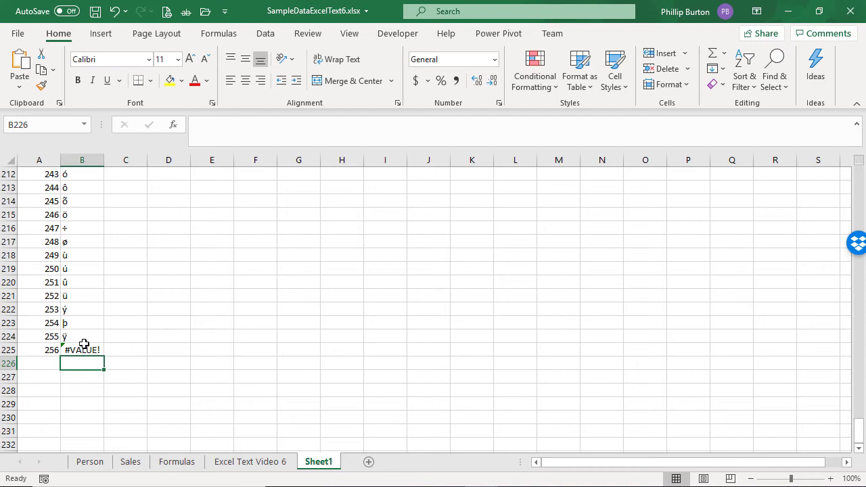
# Step: Change B225's formula to =UNICHAR(A225)
pyautogui.click(84, 346)
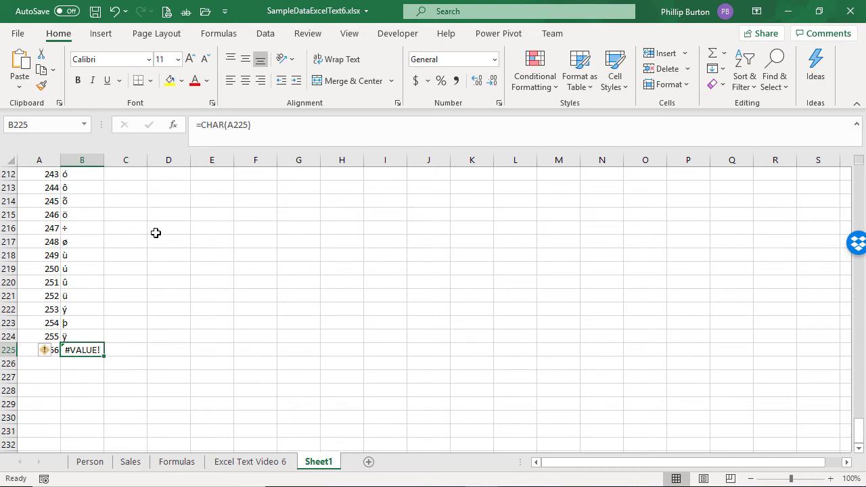
pyautogui.click(204, 125)
pyautogui.write('uni')
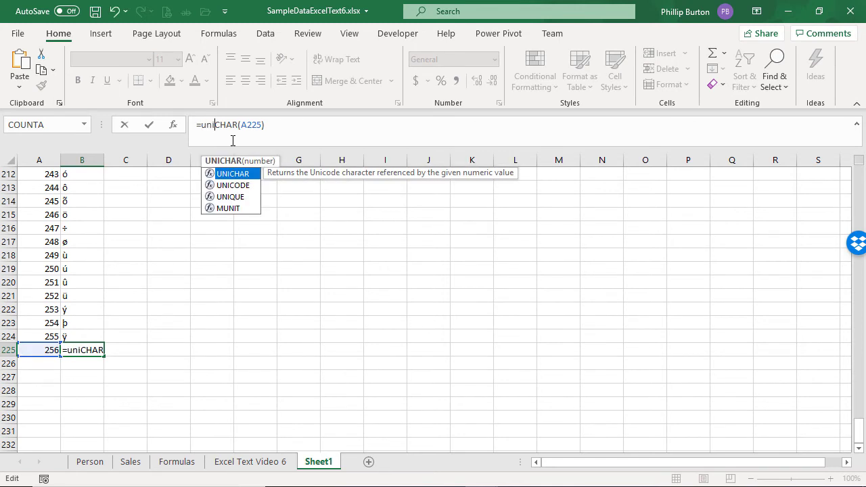
pyautogui.hotkey('ctrl', 'Return')
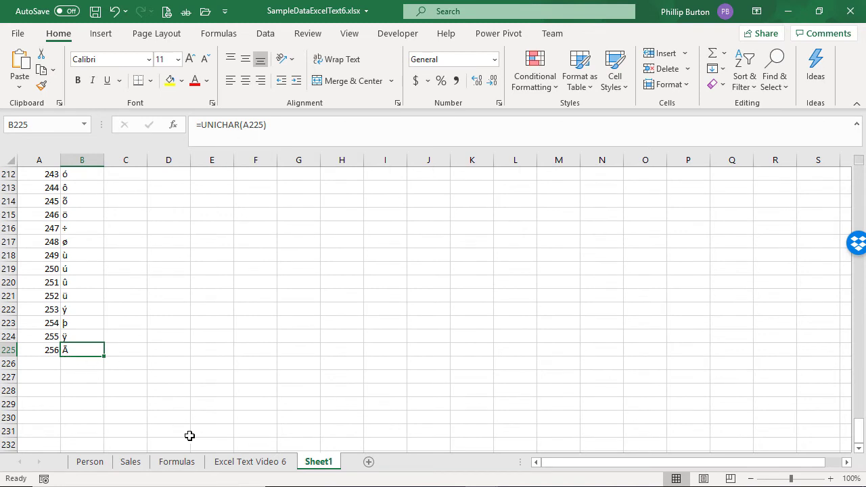
pyautogui.click(233, 461)
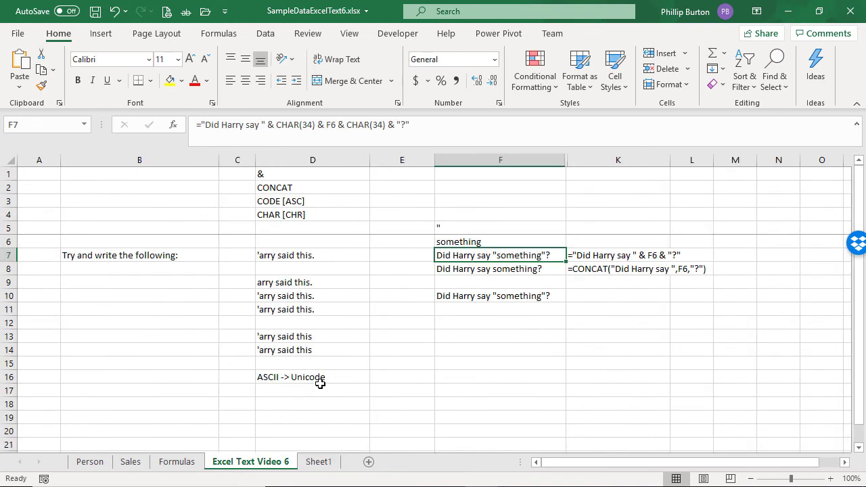
pyautogui.click(319, 461)
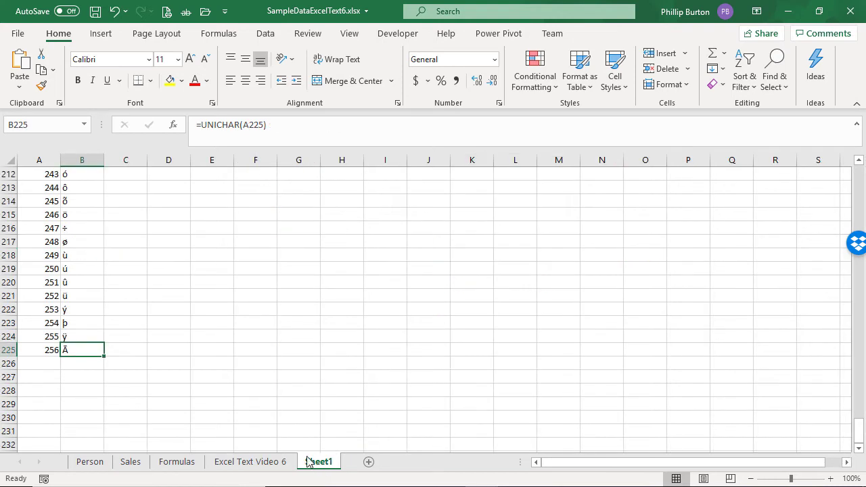
# Step: Try the codes 65535, 32767 and 32768 in A225 to test which characters UNICHAR returns
pyautogui.click(49, 350)
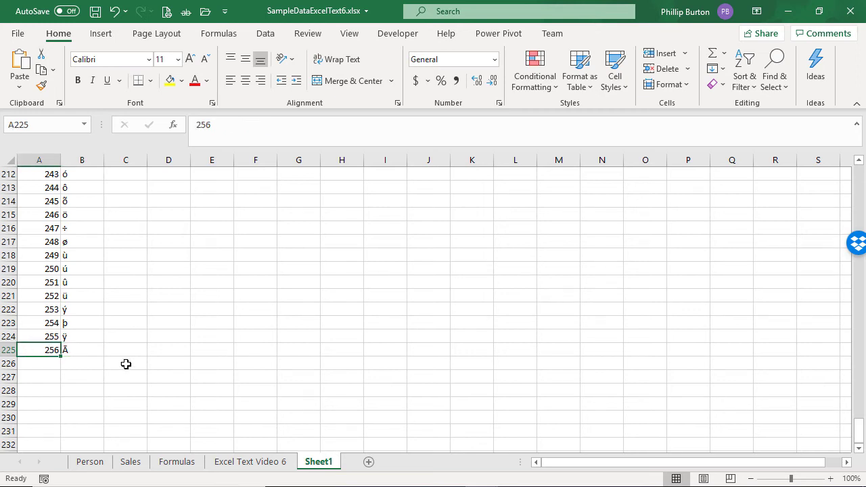
pyautogui.write('65535')
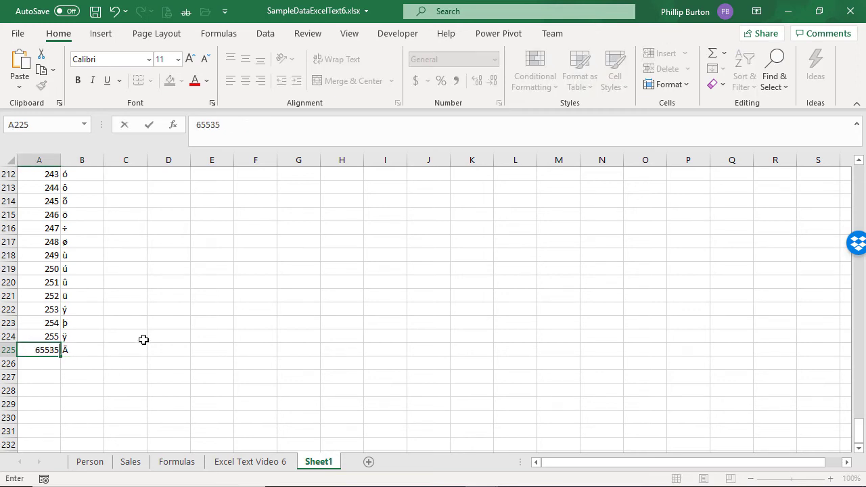
pyautogui.hotkey('ctrl', 'Return')
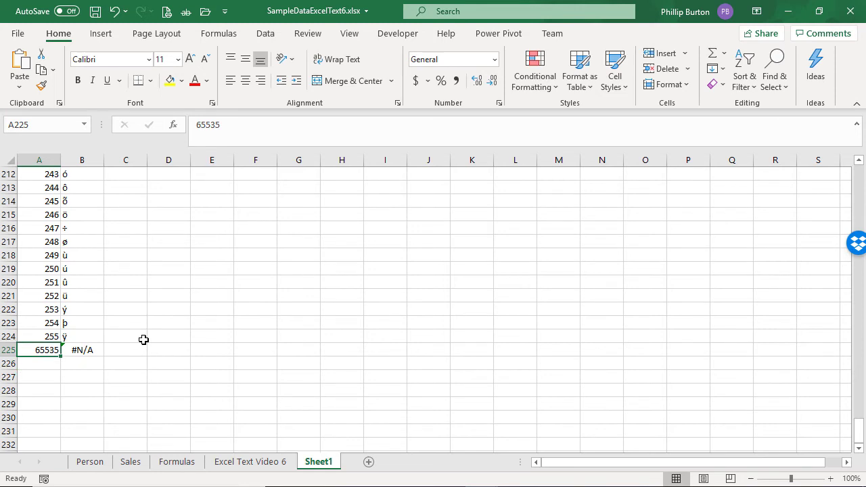
pyautogui.write('32767')
pyautogui.press('Return')
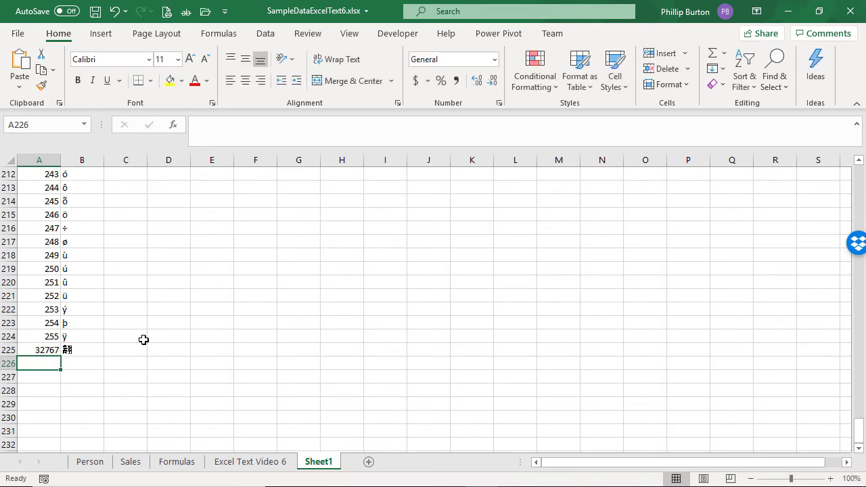
pyautogui.press('Up')
pyautogui.write('32768')
pyautogui.press('Return')
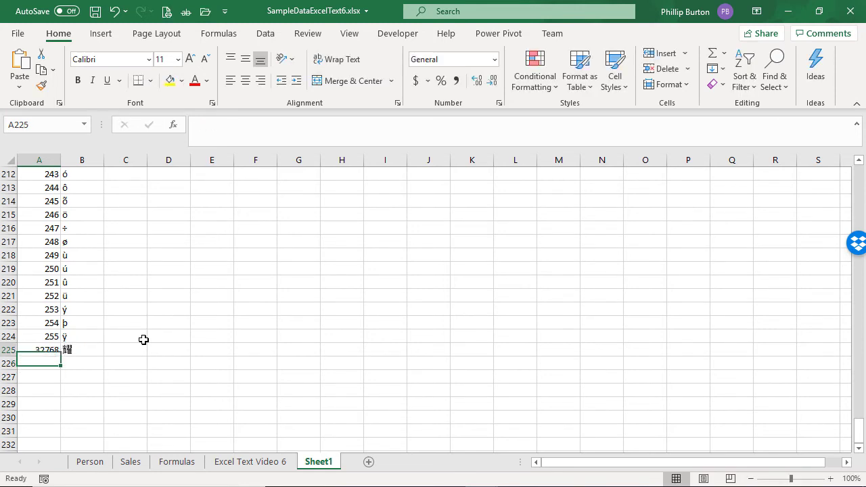
# Step: Try the higher codes 40000, 50000 and 60000 in A225
pyautogui.press('Up')
pyautogui.write('40000')
pyautogui.press('Return')
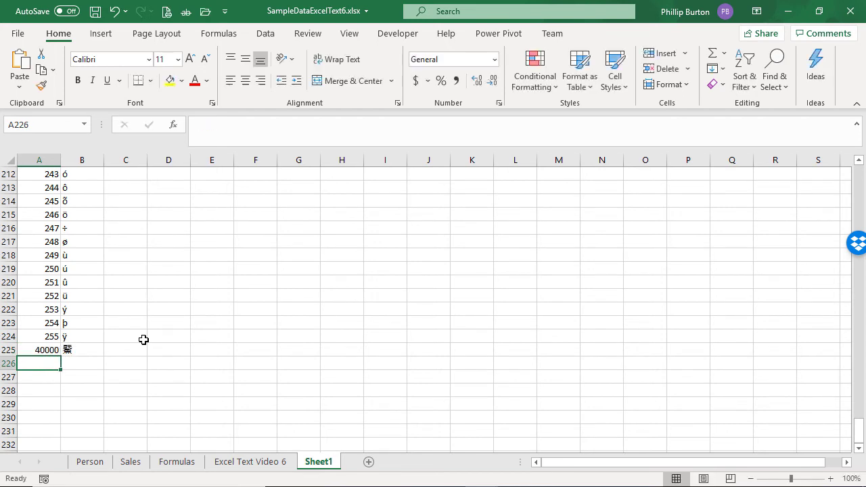
pyautogui.press('Up')
pyautogui.write('50000')
pyautogui.press('Return')
pyautogui.press('Up')
pyautogui.write('60')
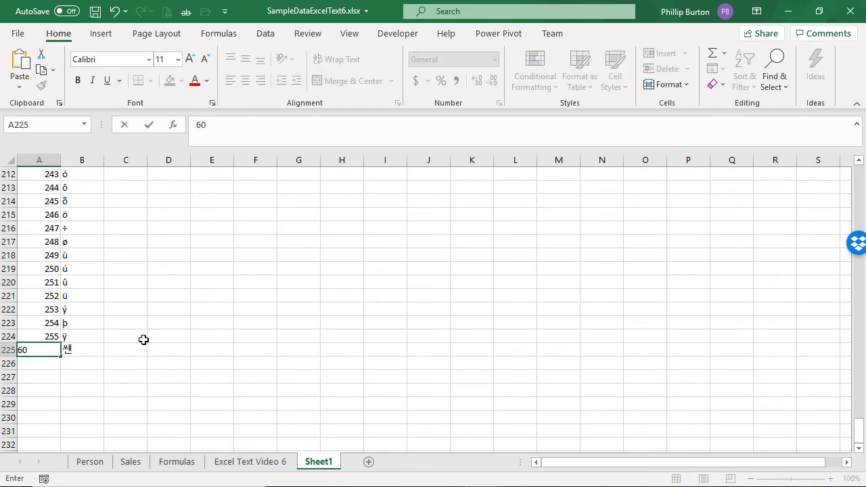
pyautogui.write('000')
pyautogui.press('Return')
pyautogui.press('Up')
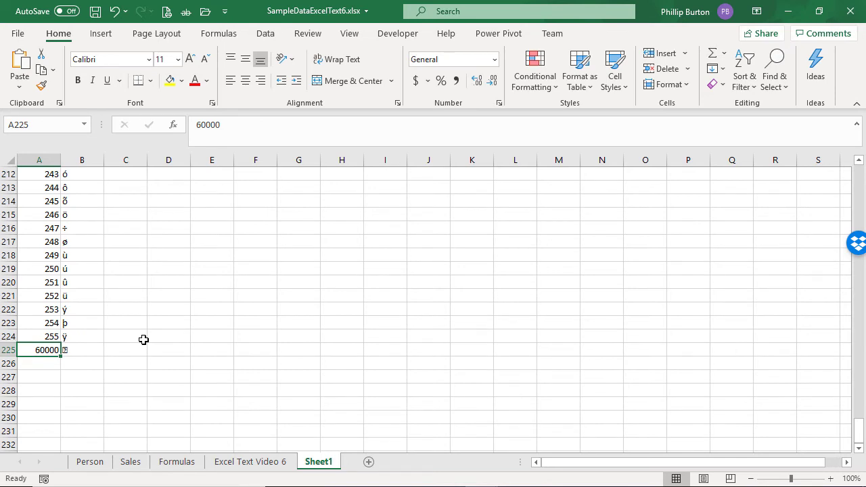
# Step: Enter =CODE(B2) in C2 to return the code of the character in B2
pyautogui.scroll(19, 222, 308)
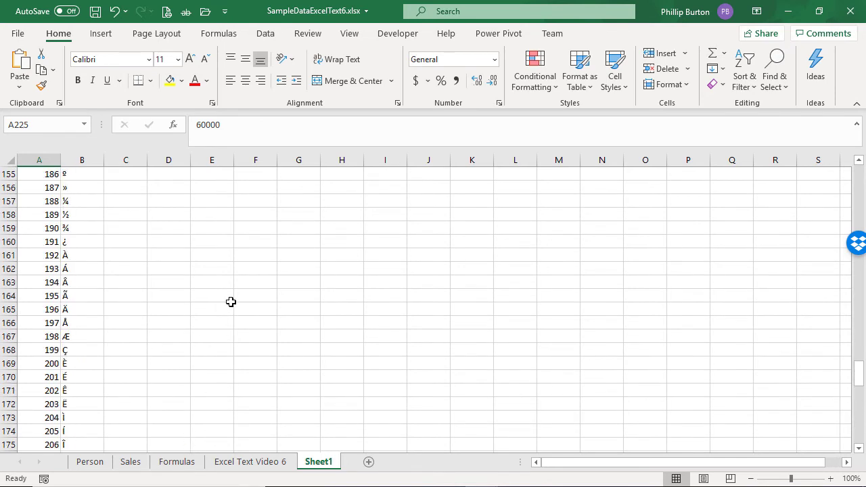
pyautogui.moveTo(858, 370); pyautogui.dragTo(858, 178)
pyautogui.click(77, 190)
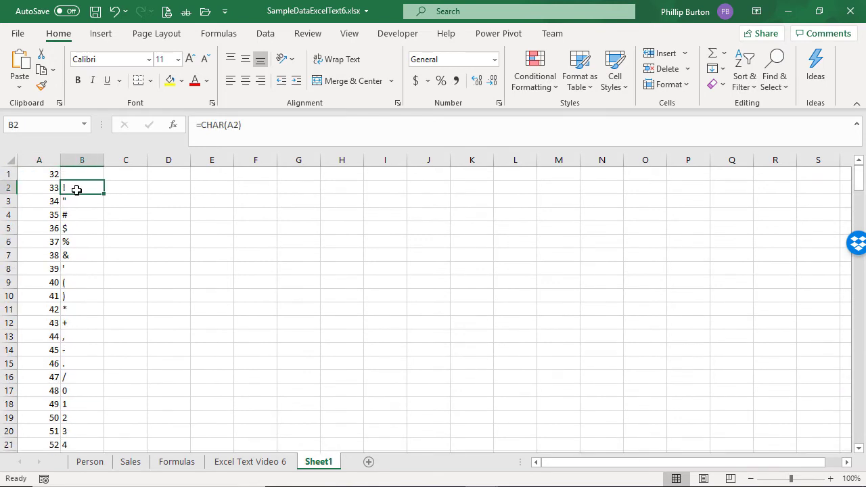
pyautogui.click(119, 188)
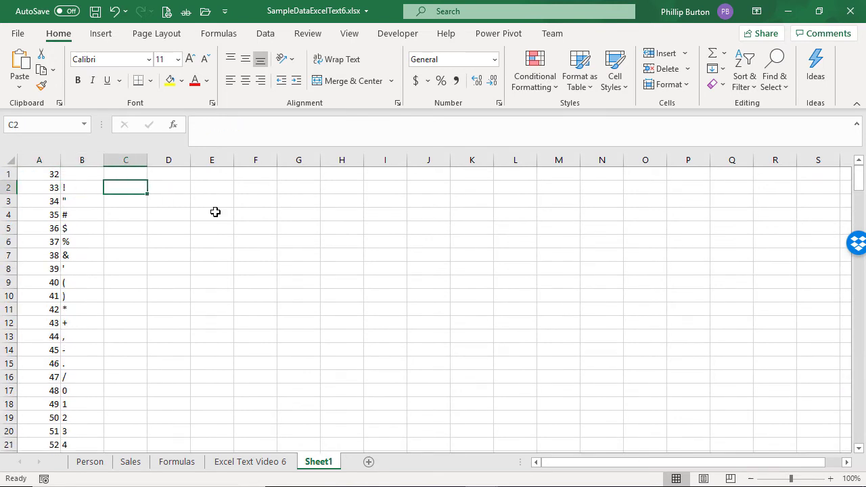
pyautogui.write('=code(')
pyautogui.press('Left')
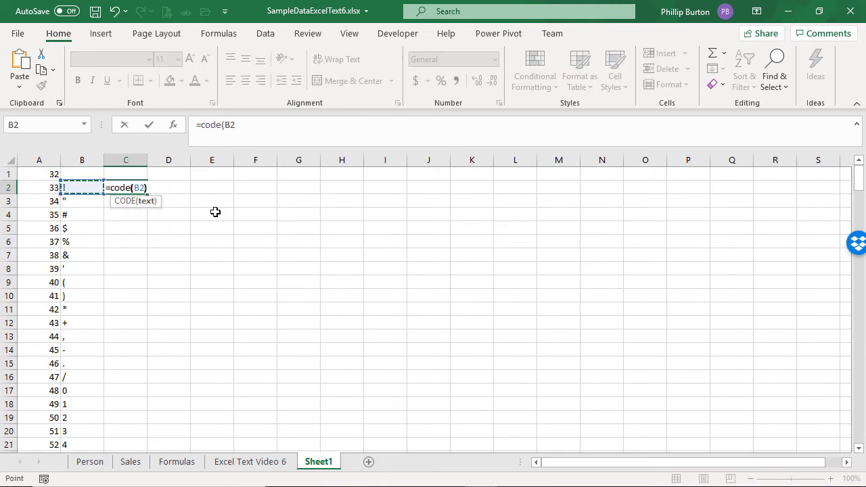
pyautogui.press('Return')
# Step: Copy C2's CODE formula down column C to row 225
pyautogui.press('Up')
pyautogui.hotkey('ctrl', 'c')
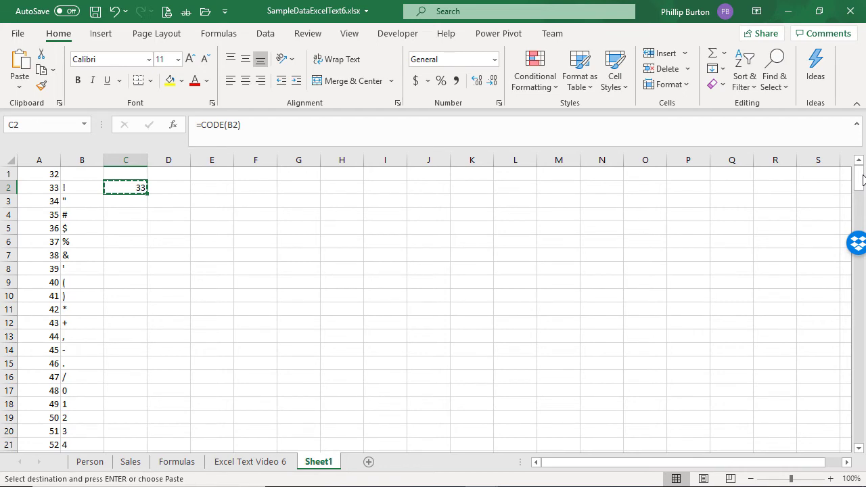
pyautogui.moveTo(863, 178); pyautogui.dragTo(860, 426)
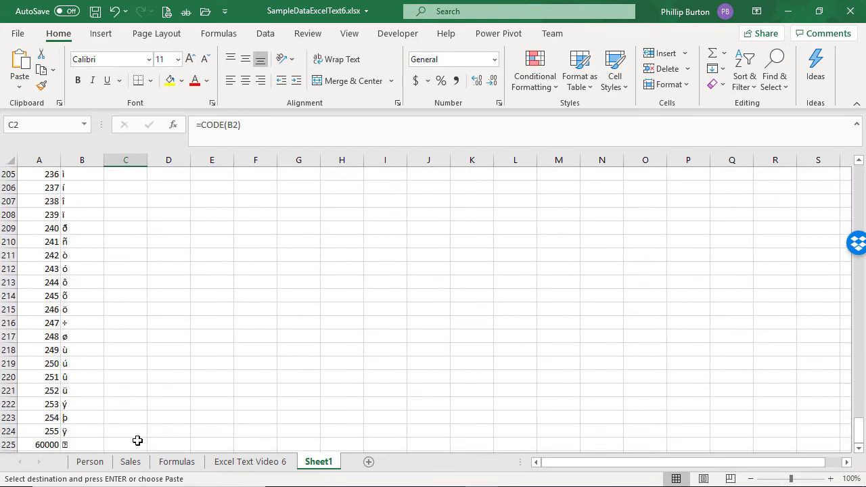
pyautogui.keyDown('shift'); pyautogui.click(135, 441); pyautogui.keyUp('shift')
pyautogui.hotkey('ctrl', 'v')
# Step: Set the code in A225 to 50000
pyautogui.scroll(4, 132, 406)
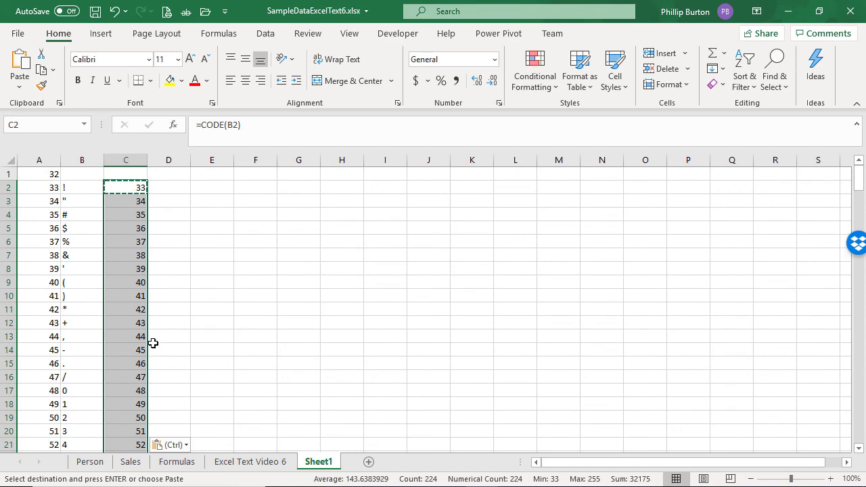
pyautogui.click(130, 306)
pyautogui.hotkey('ctrl', 'Down')
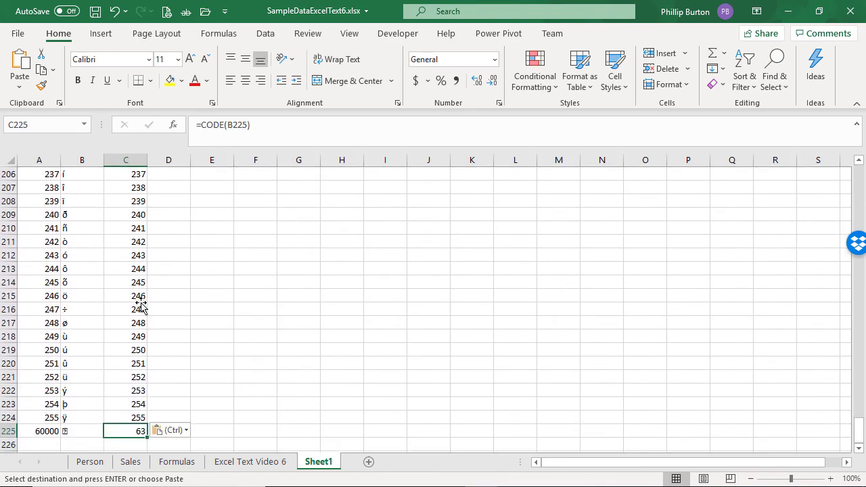
pyautogui.press('Left')
pyautogui.press('Left')
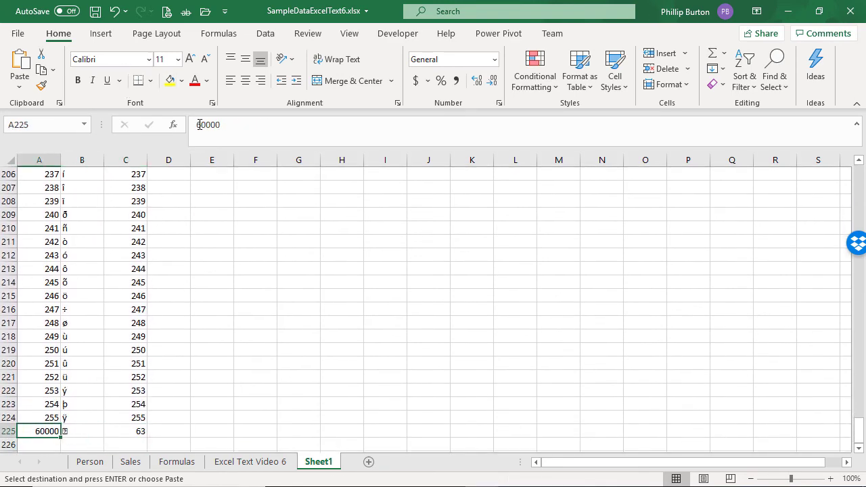
pyautogui.click(192, 124)
pyautogui.press('Delete')
pyautogui.write('5')
pyautogui.press('Return')
# Step: Change C225's formula to =UNICODE(B225)
pyautogui.press('Up')
pyautogui.press('Right')
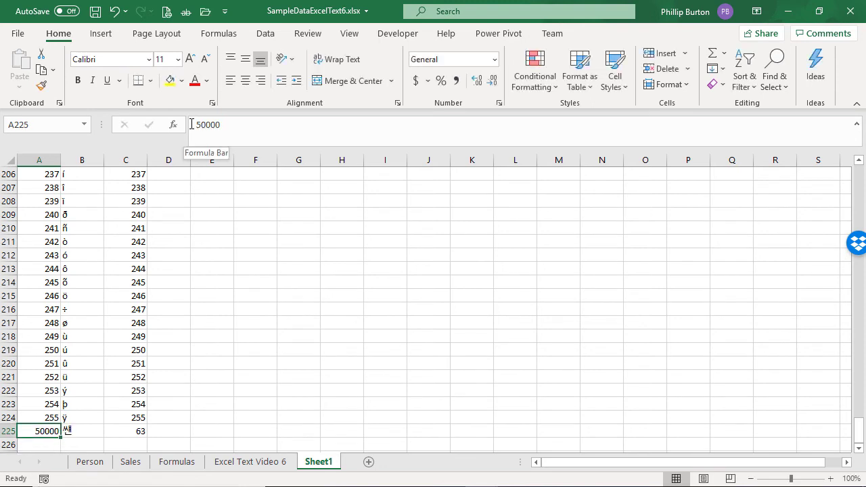
pyautogui.press('Right')
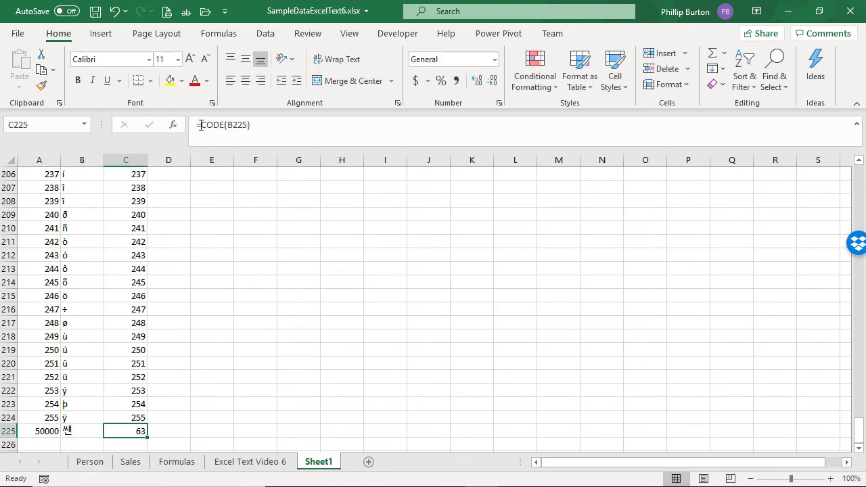
pyautogui.click(201, 125)
pyautogui.write('uni')
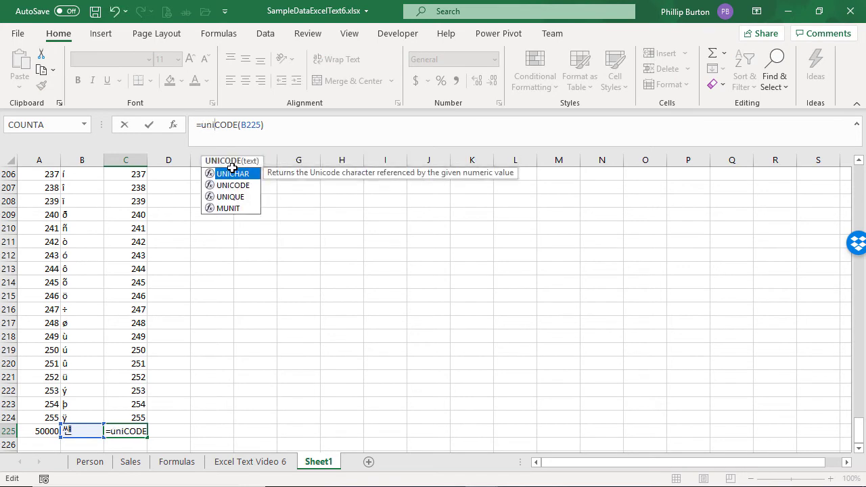
pyautogui.hotkey('ctrl', 'Return')
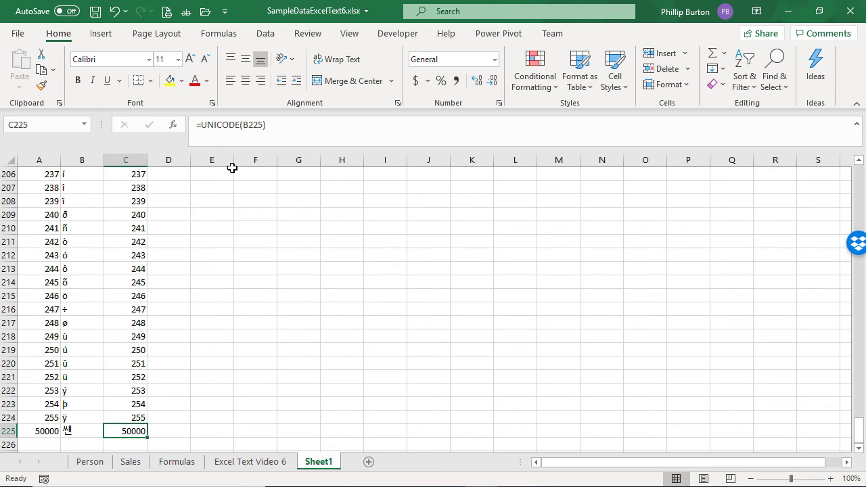
pyautogui.hotkey('ctrl', 'Up')
pyautogui.press('Down')
pyautogui.press('Left')
pyautogui.press('Left')
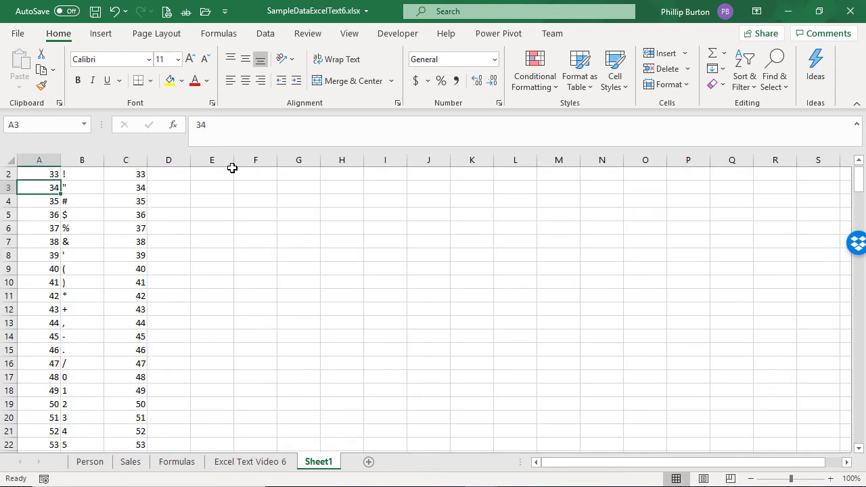
pyautogui.hotkey('ctrl', 'shift', 'Right')
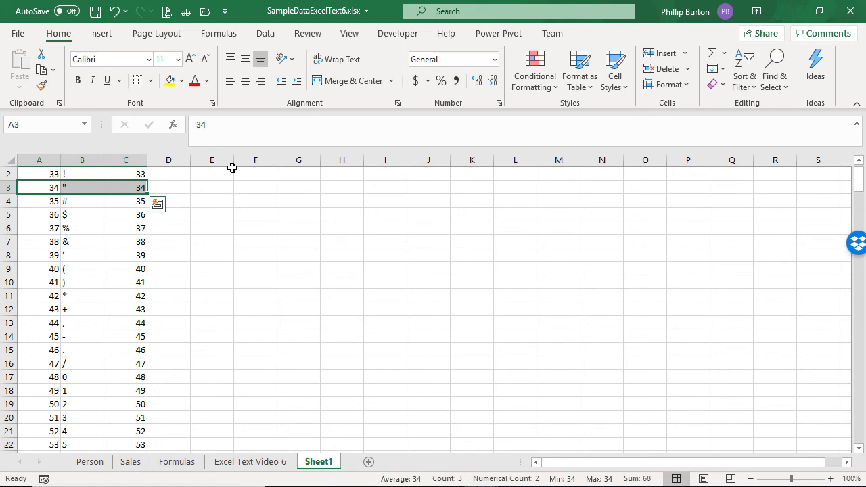
# Step: On the Excel Text Video 6 sheet, put F7's formula in F12 and append & " " & "Yes he did."
pyautogui.click(262, 463)
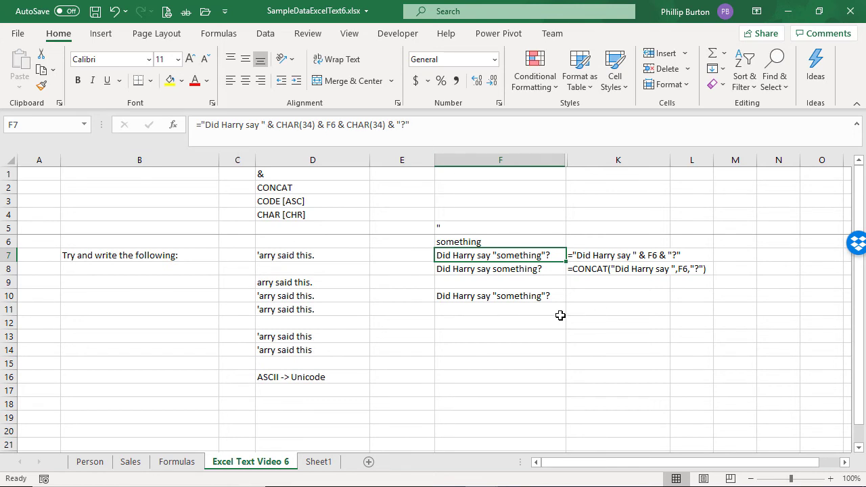
pyautogui.tripleClick(456, 125)
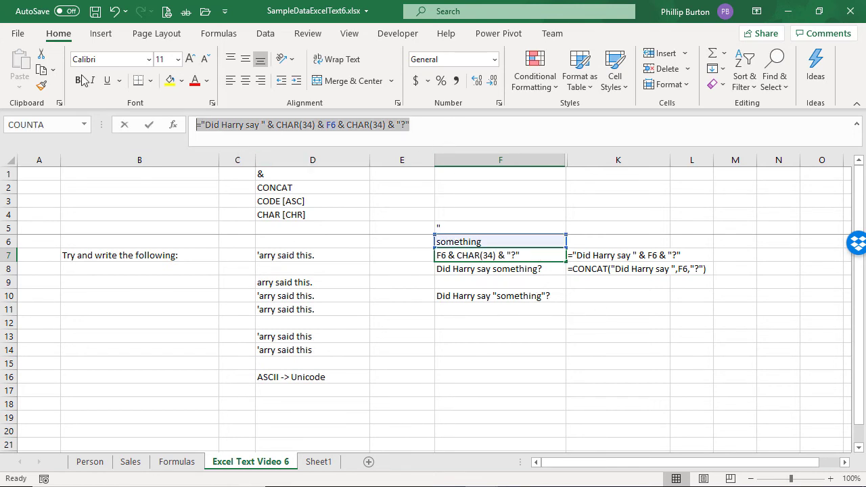
pyautogui.hotkey('ctrl', 'c')
pyautogui.press('Escape')
pyautogui.click(477, 323)
pyautogui.click(406, 125)
pyautogui.hotkey('ctrl', 'v')
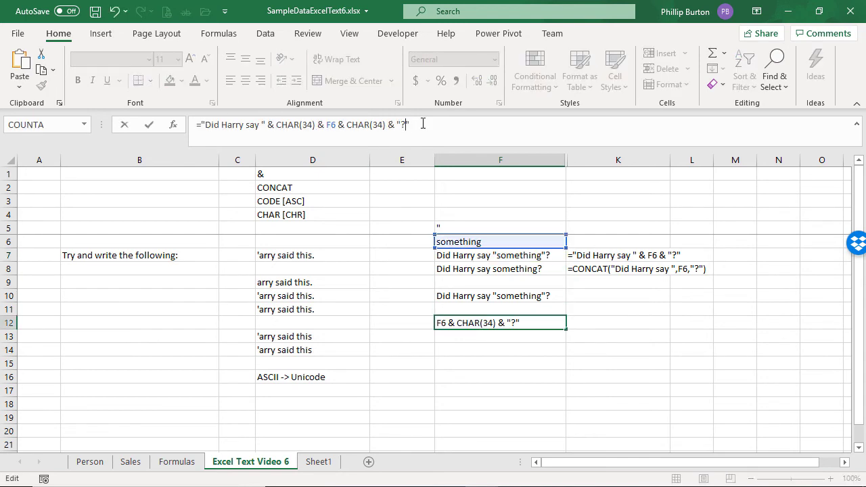
pyautogui.write('& " " & "Yes he did."')
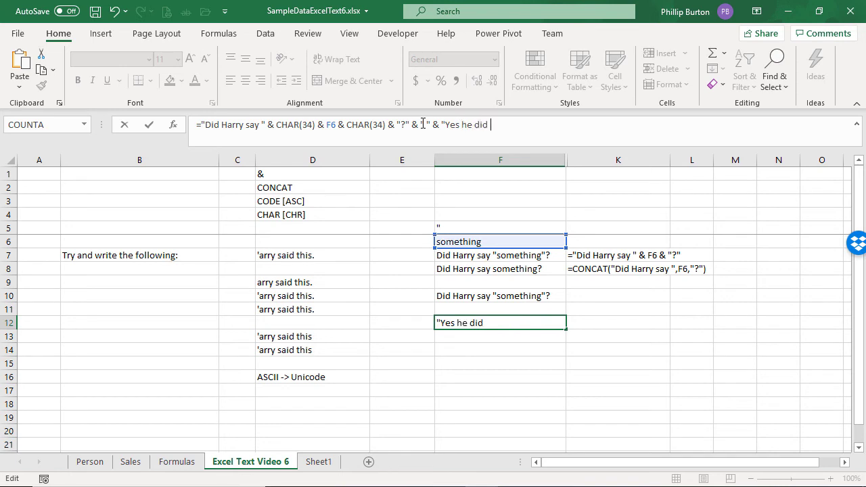
pyautogui.press('Return')
pyautogui.press('Up')
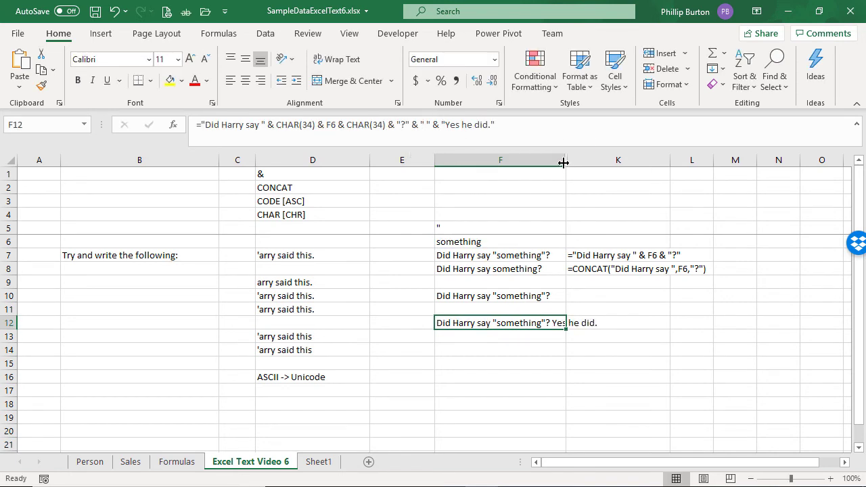
# Step: Widen column F and apply Wrap Text to F12
pyautogui.moveTo(565, 165); pyautogui.dragTo(620, 165)
pyautogui.click(344, 60)
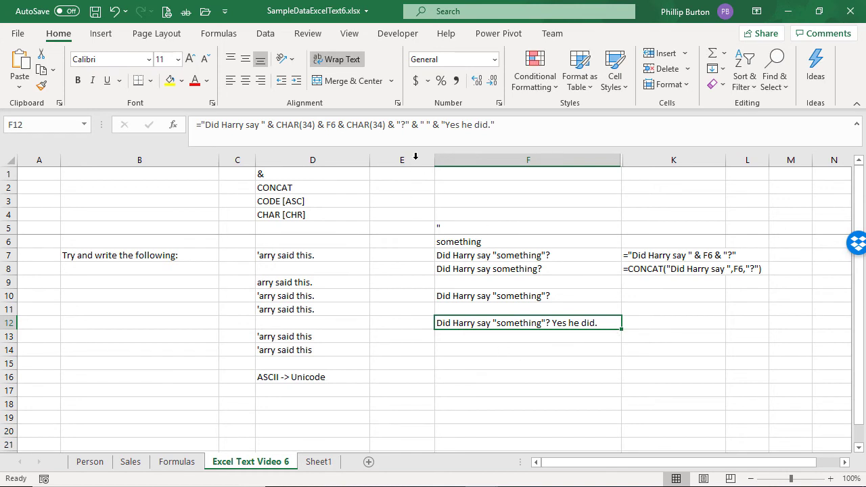
# Step: Replace the " " space in F12's formula with CHAR(32)
pyautogui.moveTo(422, 125); pyautogui.dragTo(434, 127)
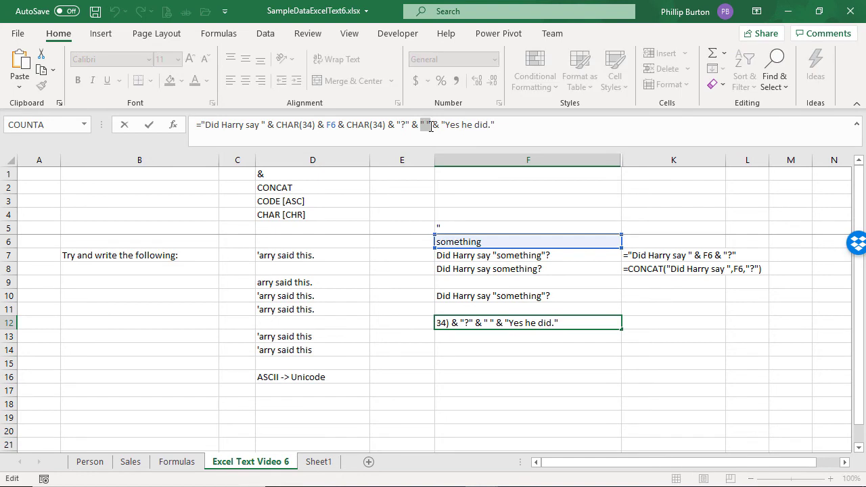
pyautogui.write('char(32)')
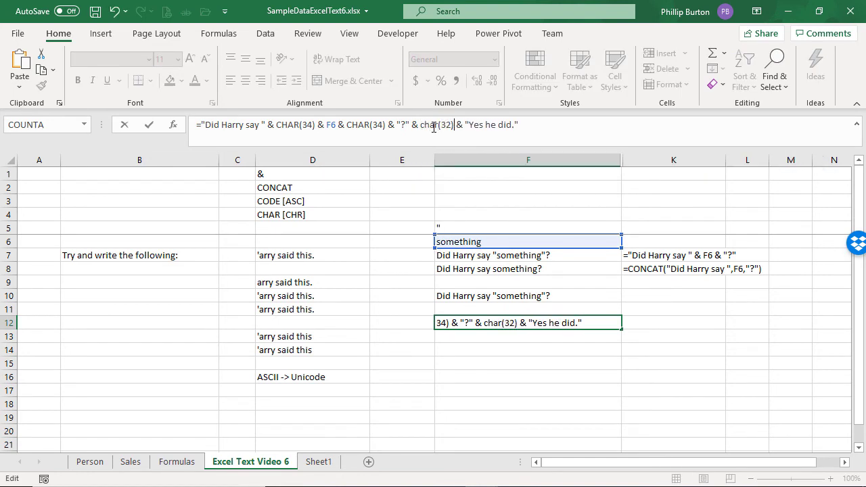
pyautogui.hotkey('ctrl', 'Return')
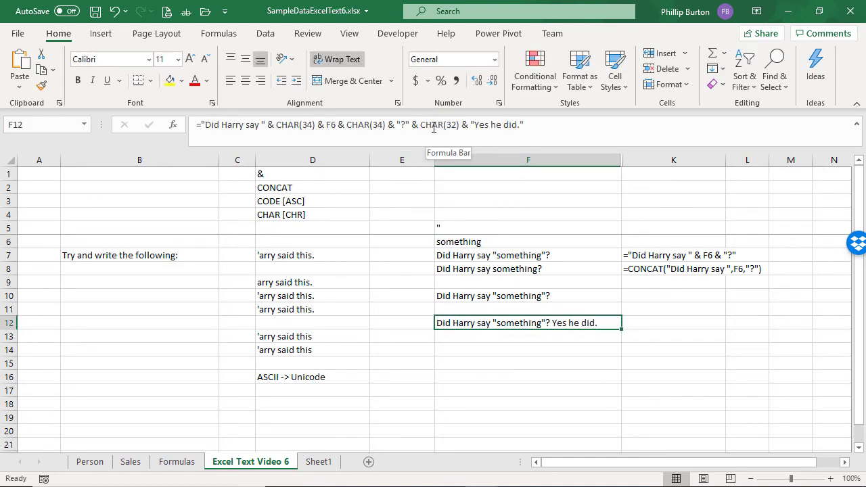
# Step: Replace CHAR(32) in F12's formula with CHAR(10) and make row 12 taller to show both lines
pyautogui.doubleClick(452, 124)
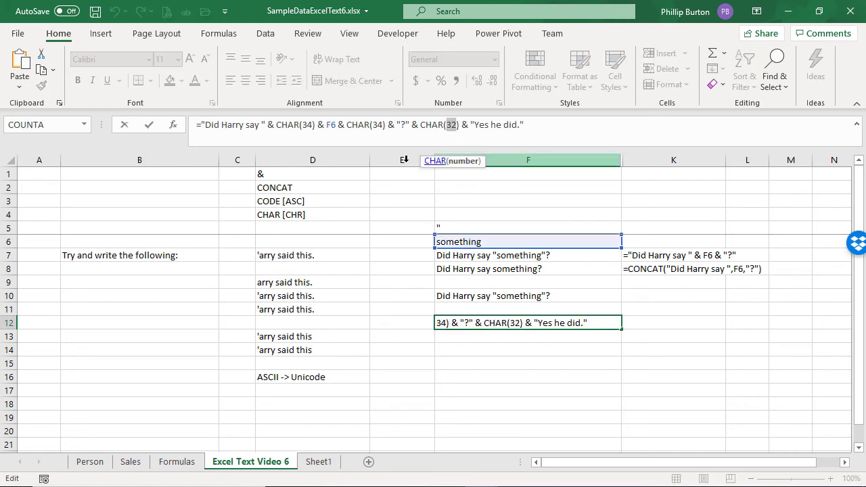
pyautogui.write('1-')
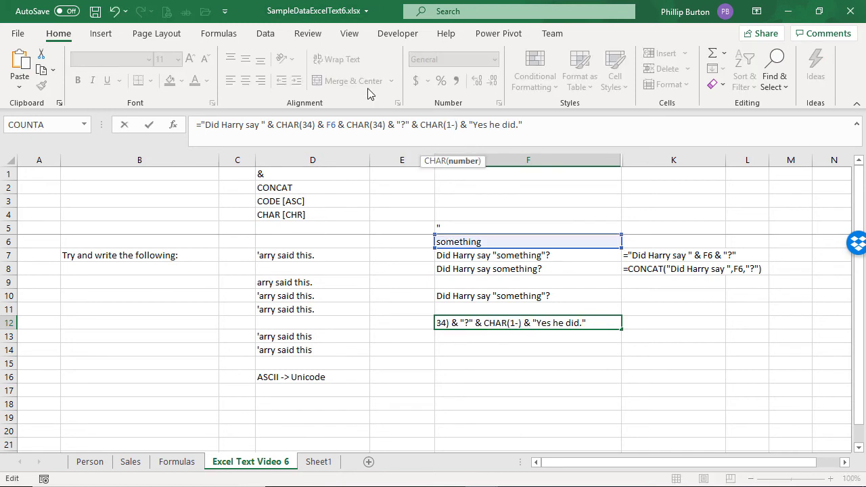
pyautogui.press('BackSpace')
pyautogui.write('0')
pyautogui.hotkey('ctrl', 'Return')
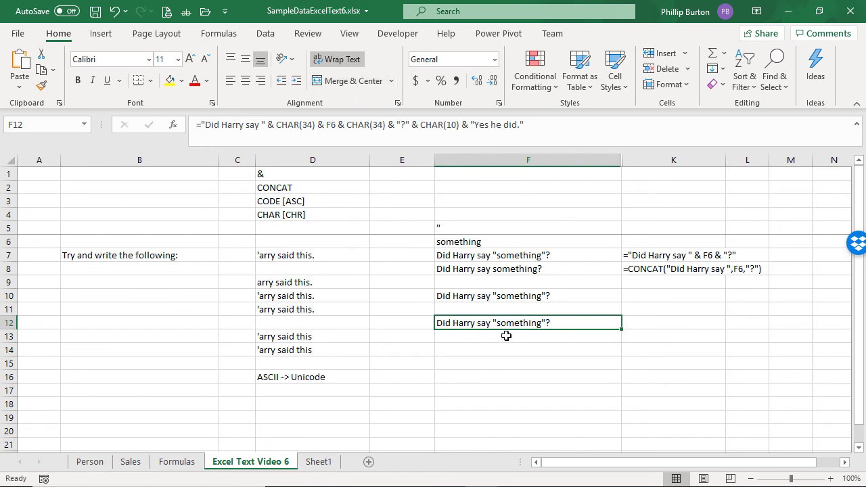
pyautogui.moveTo(9, 330); pyautogui.dragTo(29, 345)
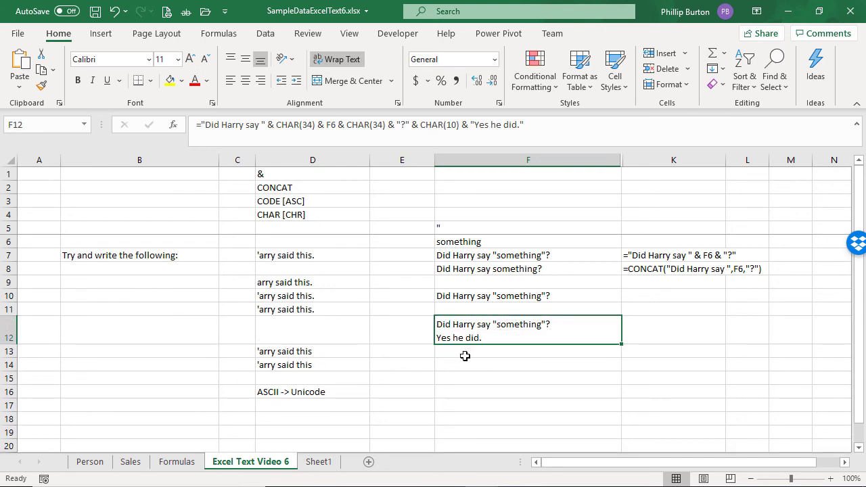
# Step: Change the CHAR(10) in F12's formula to CHAR(13)
pyautogui.hotkey('alt', 'F11')
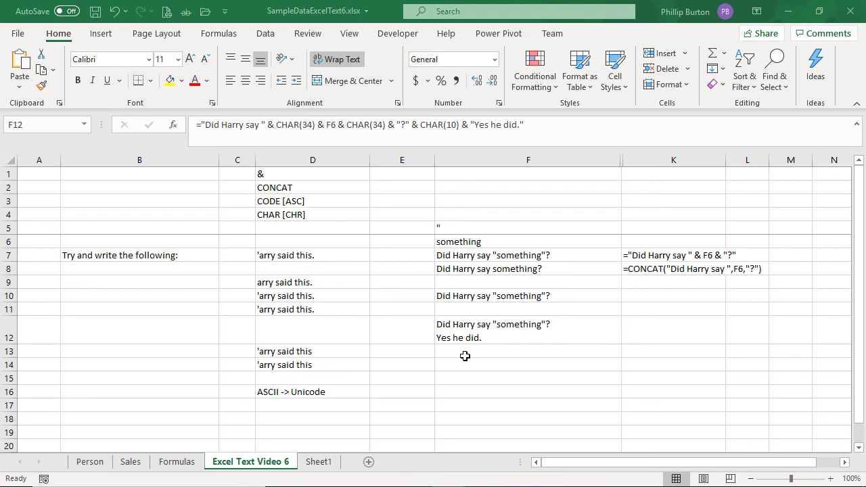
pyautogui.click(503, 321)
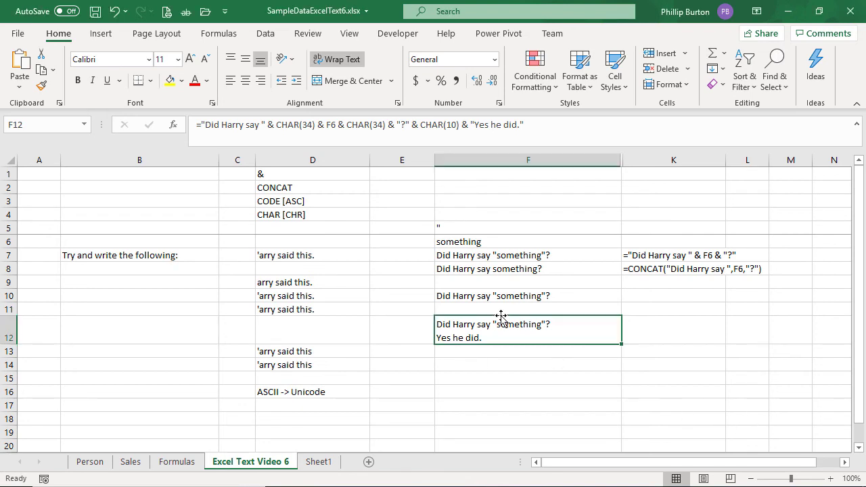
pyautogui.click(451, 124)
pyautogui.press('Delete')
pyautogui.write('3')
pyautogui.press('Return')
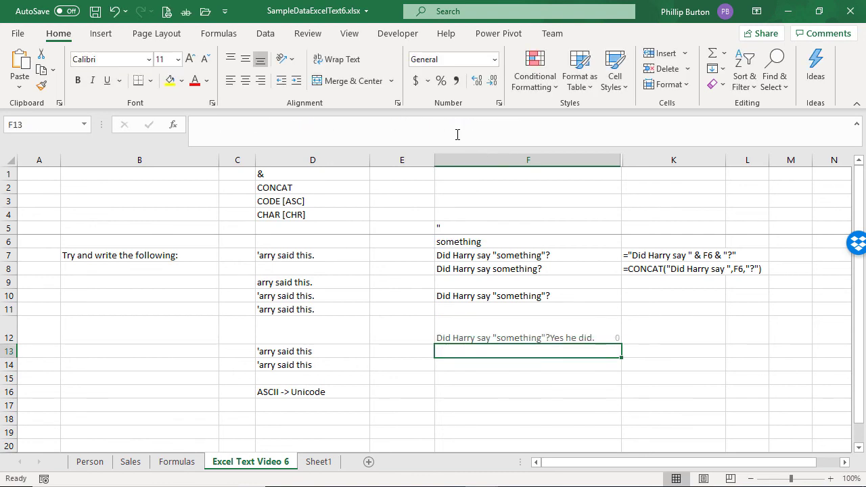
pyautogui.press('Up')
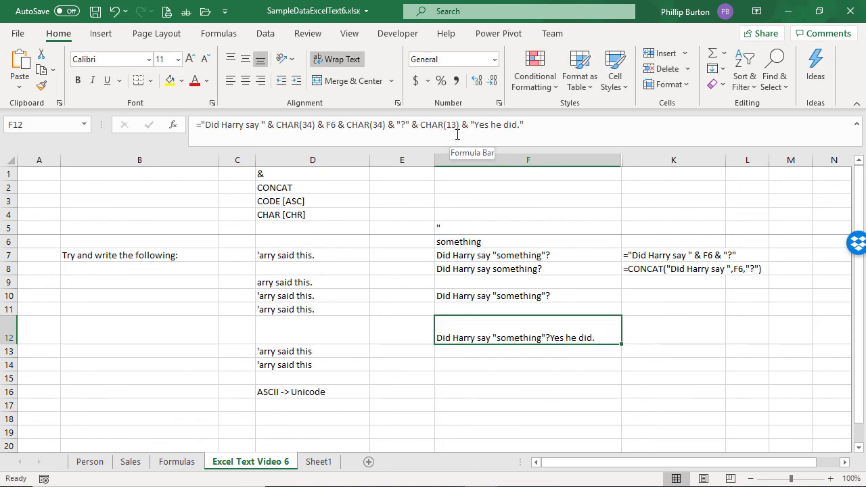
# Step: Insert & CHAR(10) after CHAR(13) in F12's formula
pyautogui.click(461, 127)
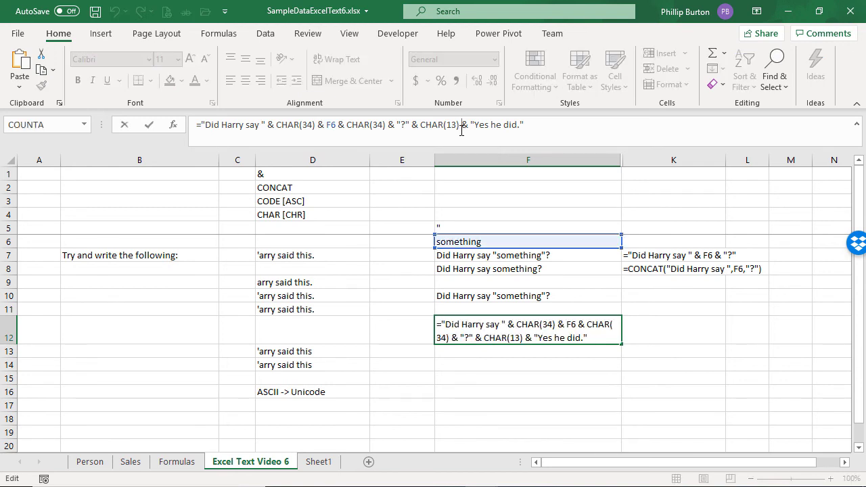
pyautogui.write('& char(10)')
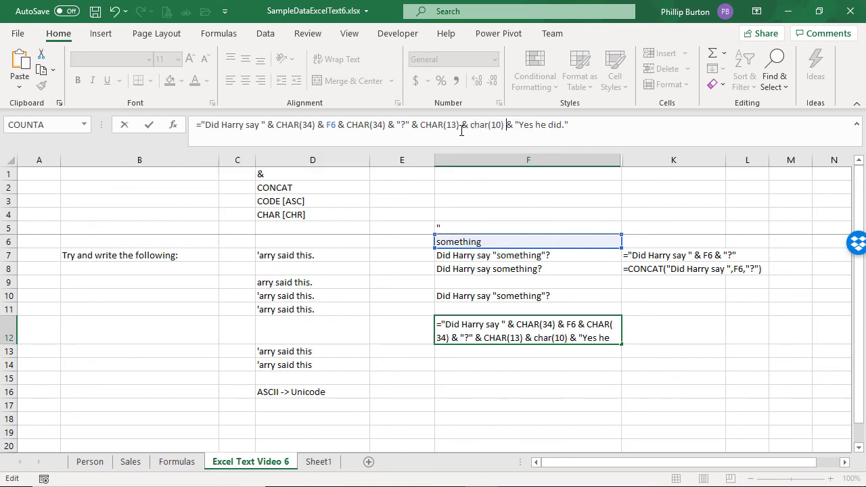
pyautogui.hotkey('ctrl', 'Return')
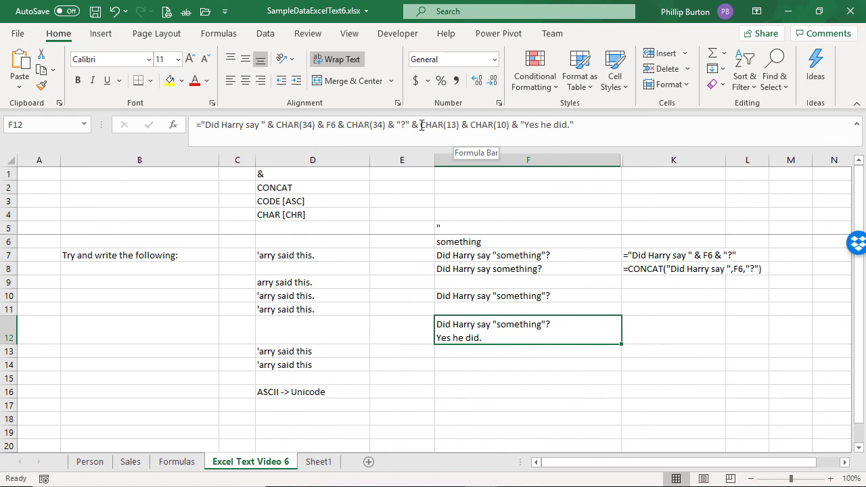
# Step: Delete CHAR(13) & from F12's formula
pyautogui.moveTo(422, 126); pyautogui.dragTo(471, 125)
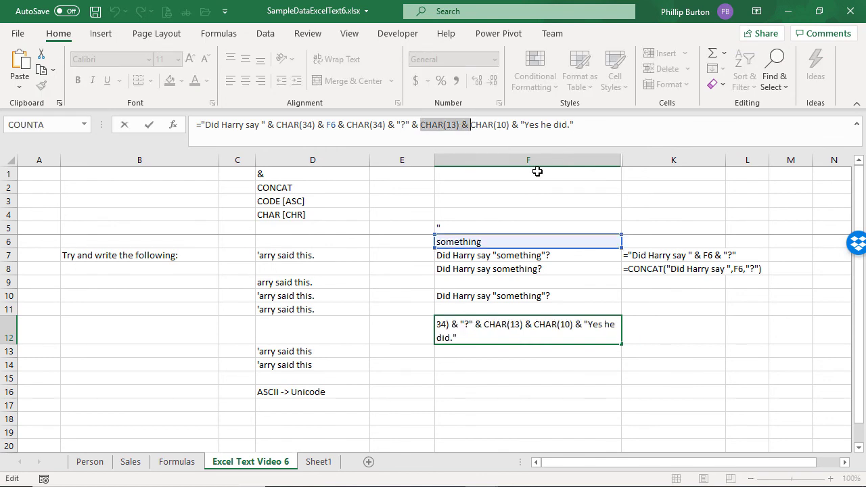
pyautogui.press('Delete')
pyautogui.hotkey('ctrl', 'Return')
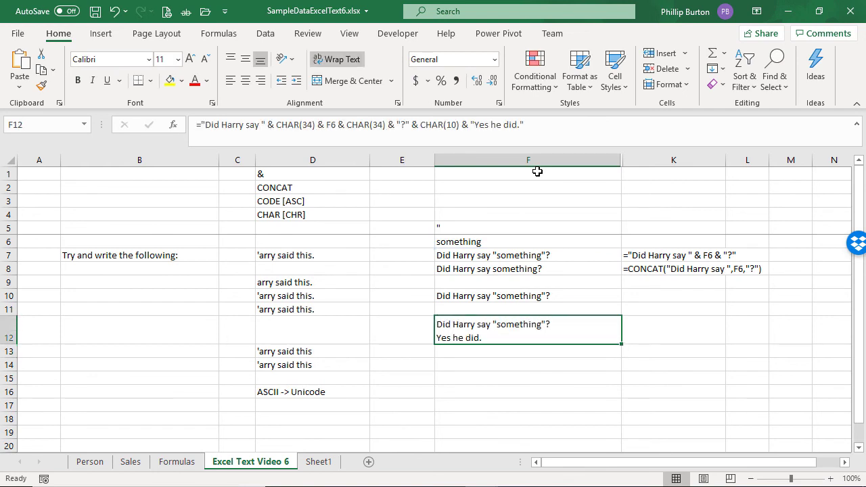
# Step: Change the CHAR(10) in F12's formula to CHAR(9)
pyautogui.moveTo(446, 126); pyautogui.dragTo(456, 124)
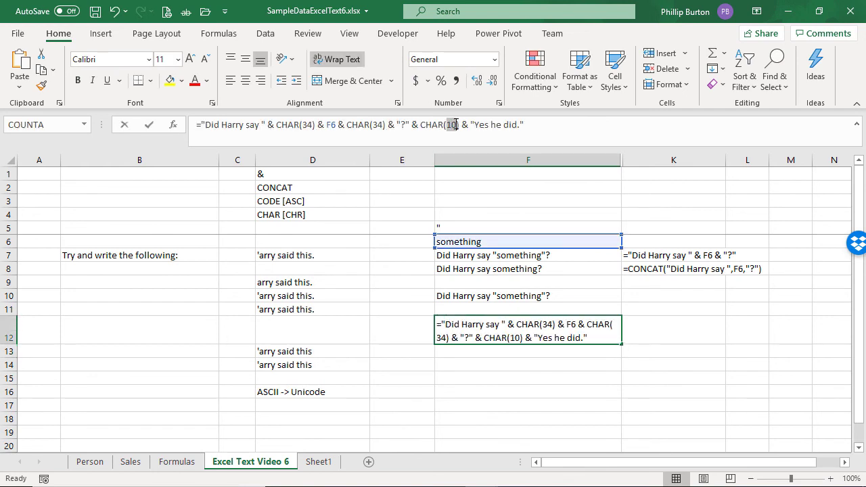
pyautogui.write('9')
pyautogui.press('Return')
pyautogui.press('Up')
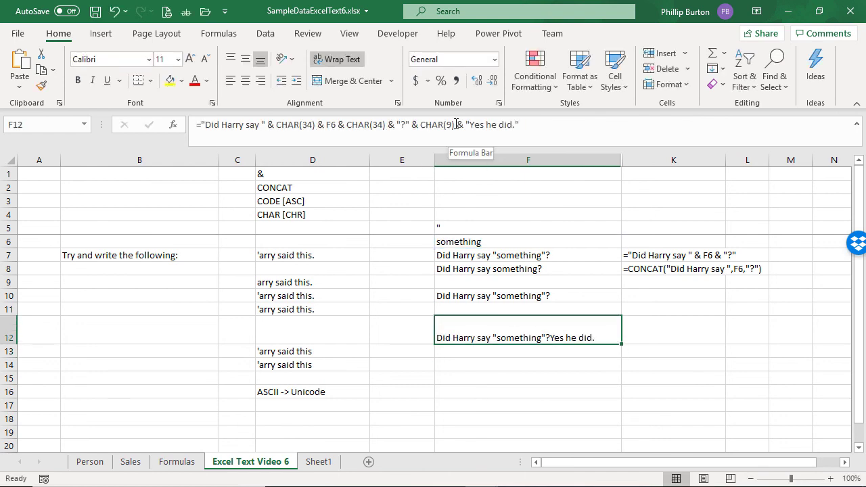
# Step: Change F12's CHAR(9) back to CHAR(10)
pyautogui.click(454, 125)
pyautogui.press('Return')
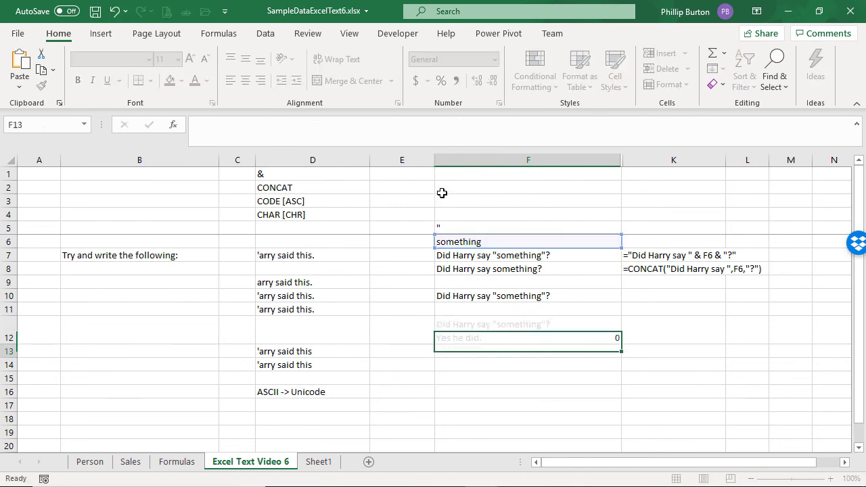
pyautogui.press('Up')
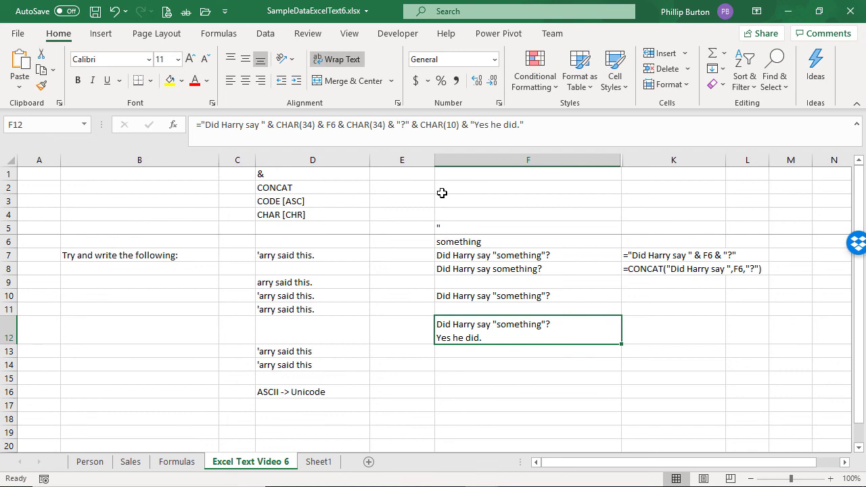
# Step: Compare the formulas in F7 and F12
pyautogui.click(497, 251)
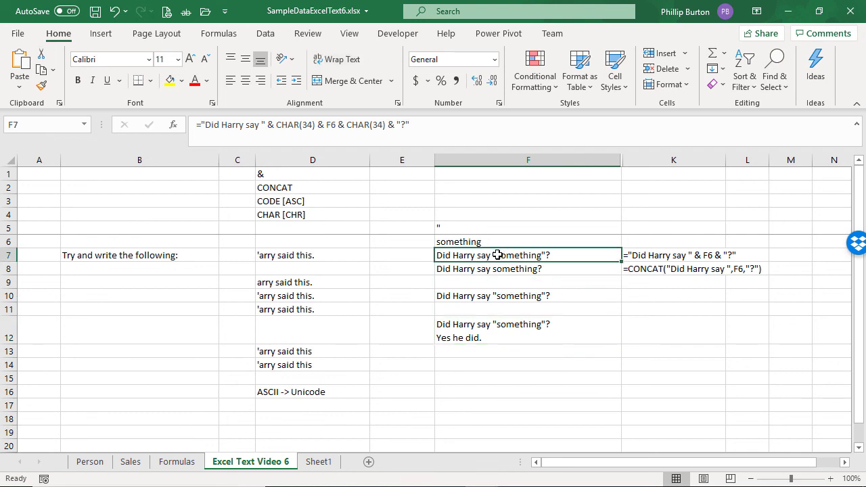
pyautogui.click(349, 125)
pyautogui.click(499, 336)
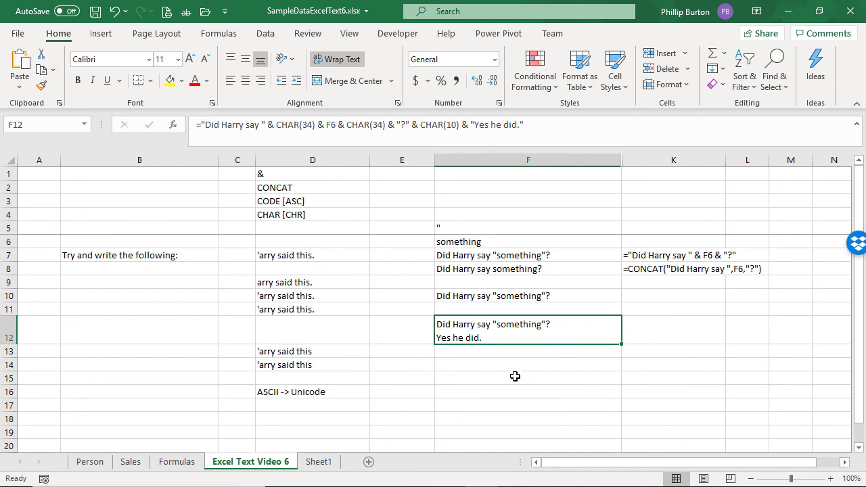
# Step: Examine the text entries in D7 and D10 in the formula bar
pyautogui.click(291, 256)
pyautogui.click(273, 293)
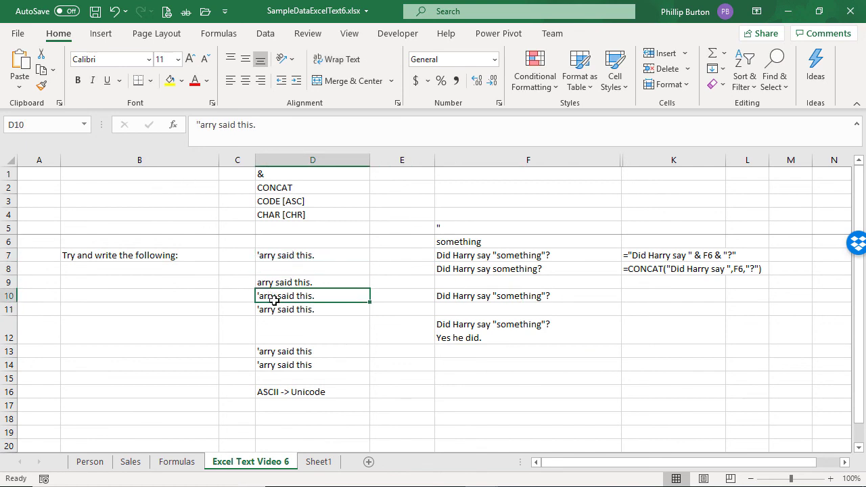
pyautogui.click(197, 124)
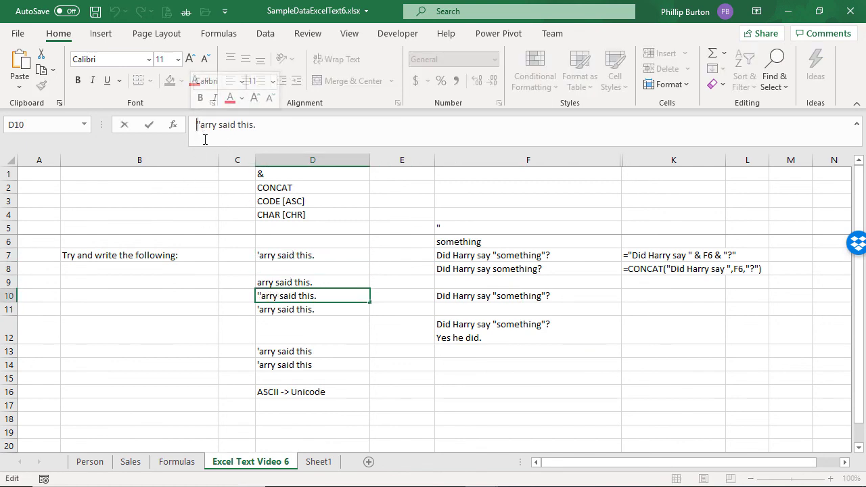
# Step: Highlight the CHAR(34) and CHAR(10) calls in F12's formula
pyautogui.click(497, 255)
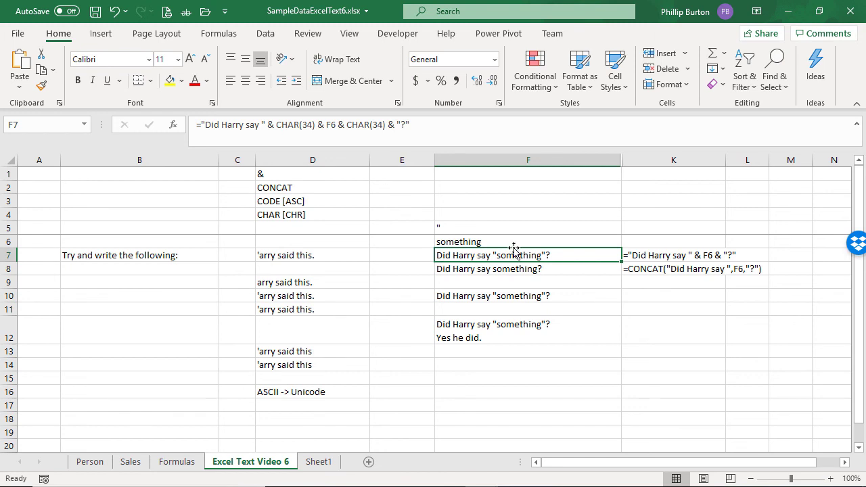
pyautogui.click(493, 325)
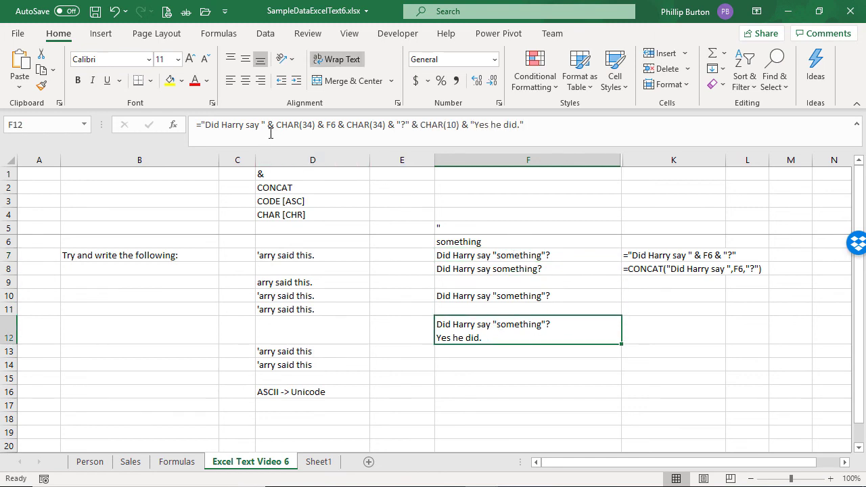
pyautogui.moveTo(276, 124); pyautogui.dragTo(315, 124)
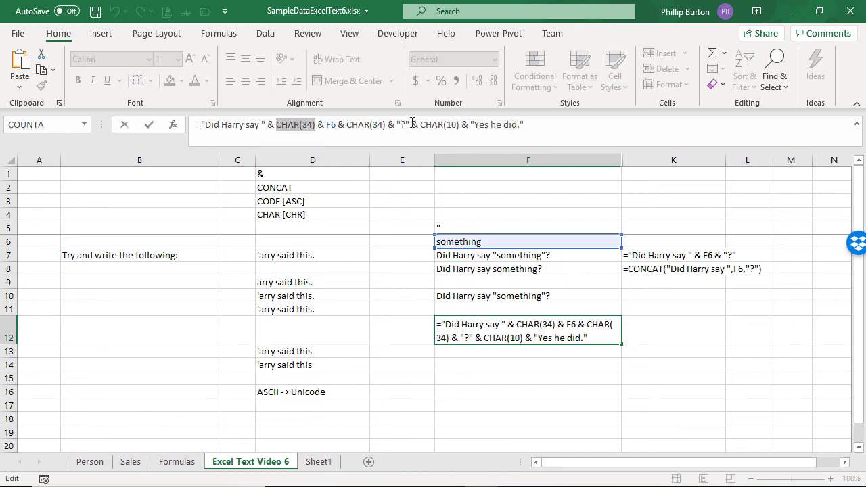
pyautogui.moveTo(421, 125); pyautogui.dragTo(461, 124)
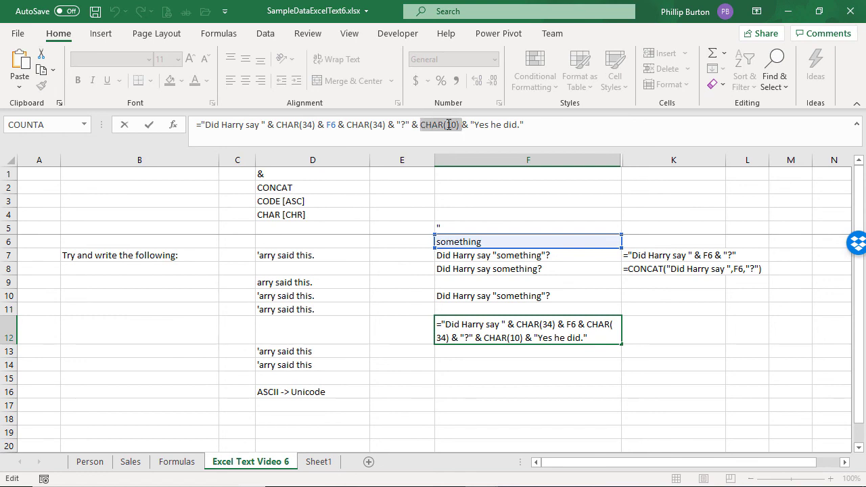